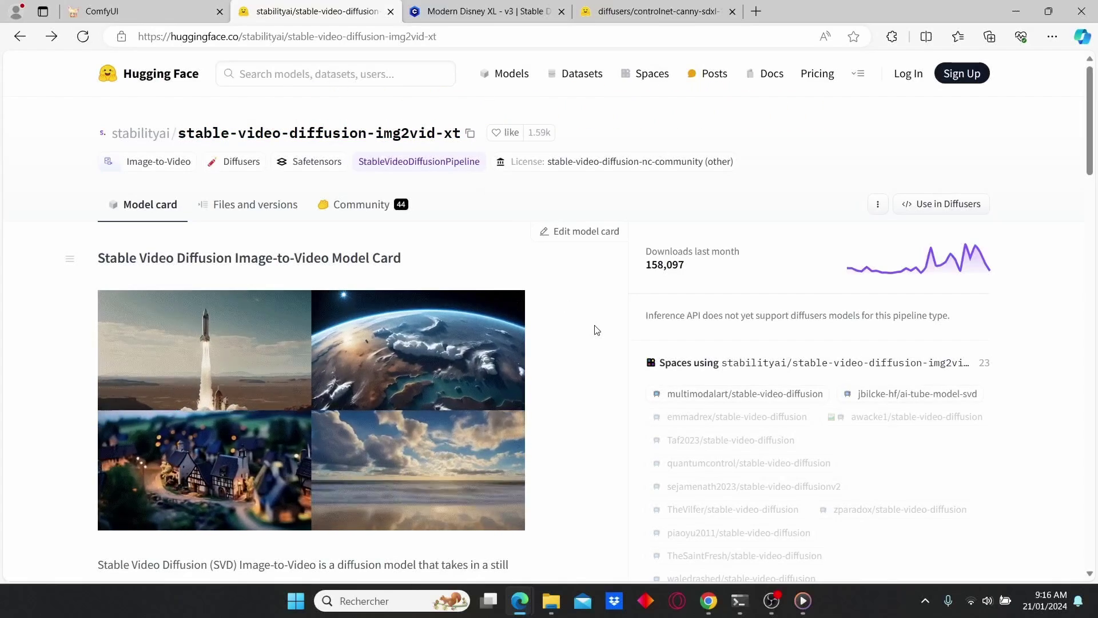
Step: Review the model pages for stable-video-diffusion-img2vid-xt, Modern Disney XL v3 and the files of controlnet-canny-sdxl-1.0
{"action": "scroll", "coordinate": [596, 330], "scroll_direction": "down", "scroll_amount": 3}
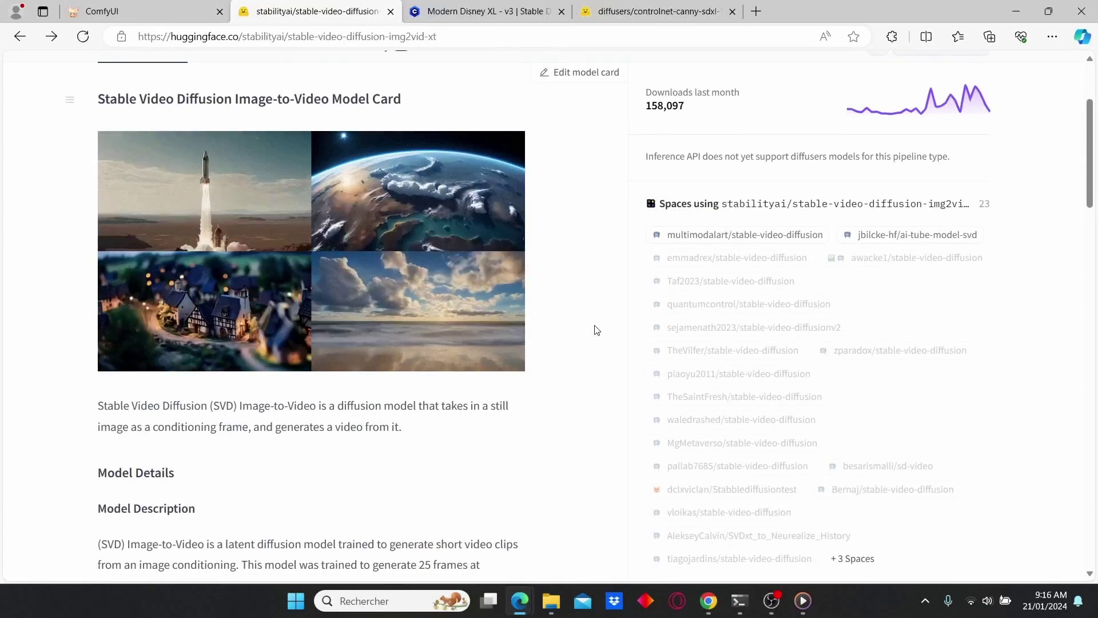
{"action": "scroll", "coordinate": [596, 330], "scroll_direction": "up", "scroll_amount": 3}
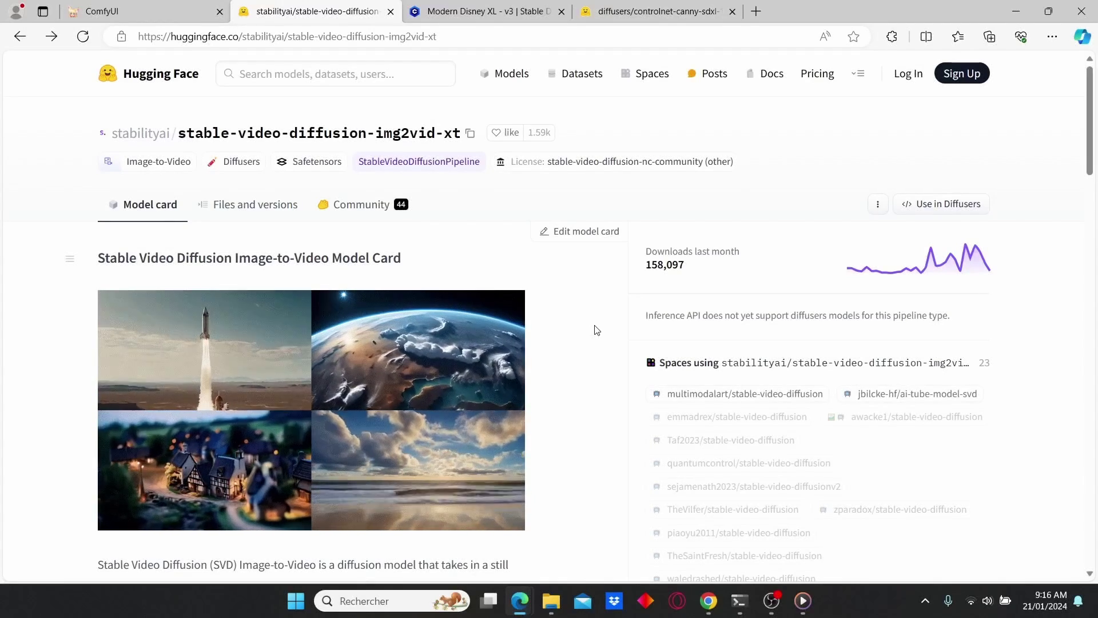
{"action": "left_click", "coordinate": [503, 12]}
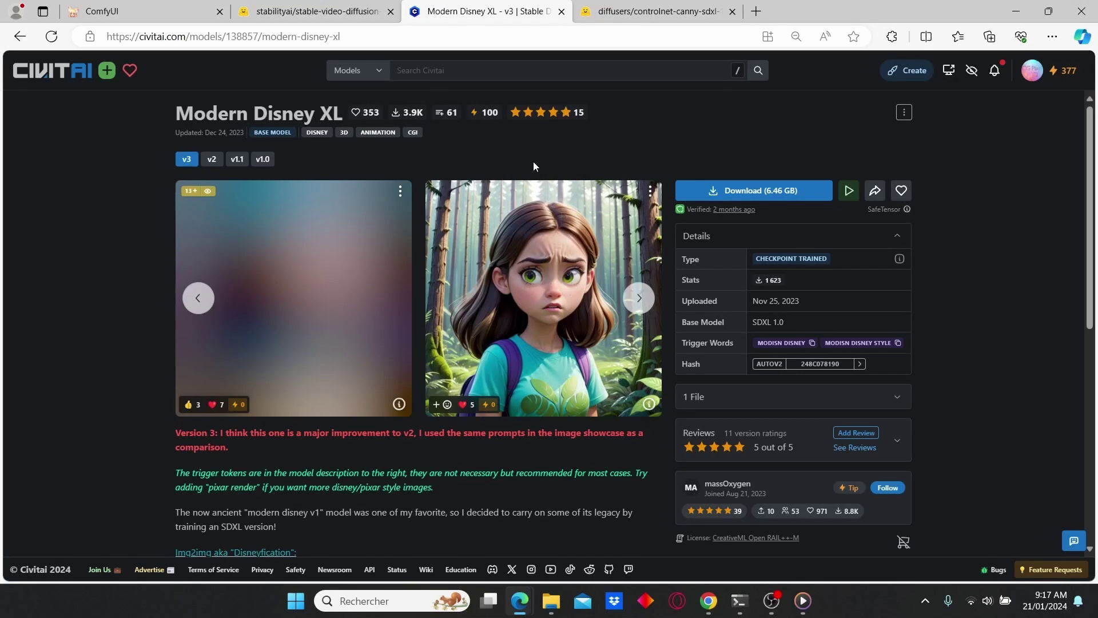
{"action": "left_click", "coordinate": [671, 15]}
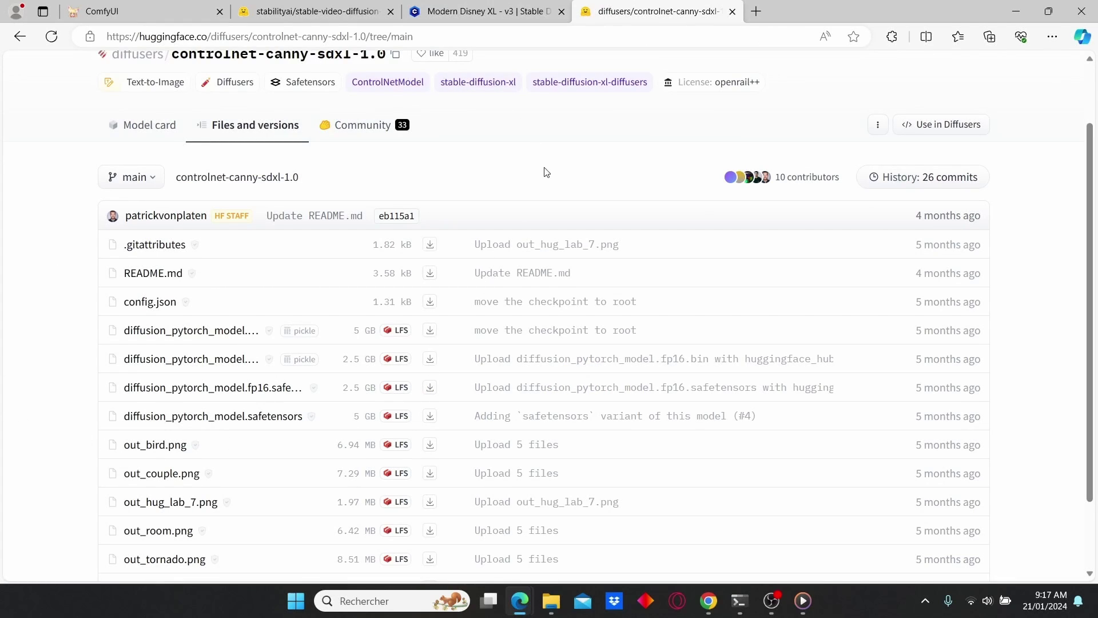
{"action": "scroll", "coordinate": [546, 173], "scroll_direction": "up", "scroll_amount": 2}
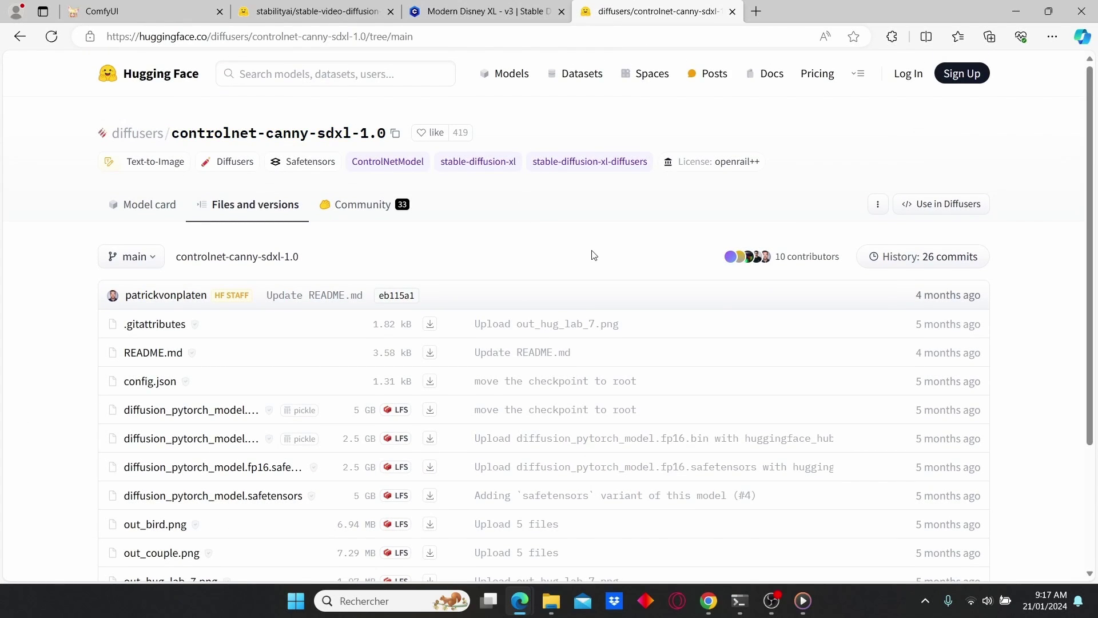
{"action": "scroll", "coordinate": [593, 255], "scroll_direction": "down", "scroll_amount": 3}
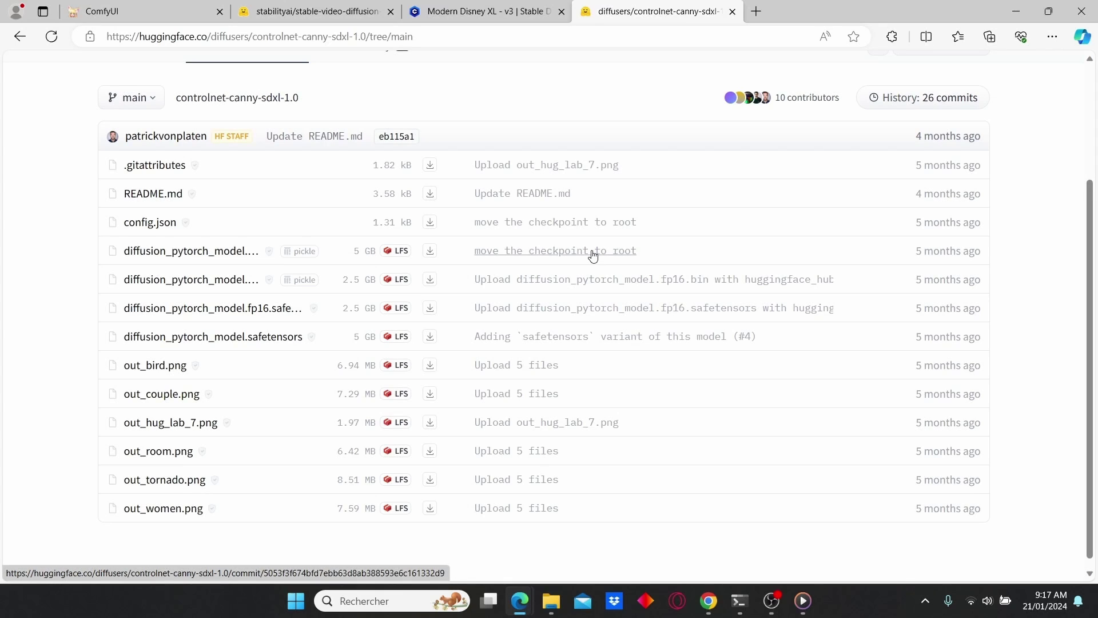
{"action": "scroll", "coordinate": [554, 263], "scroll_direction": "down", "scroll_amount": 1}
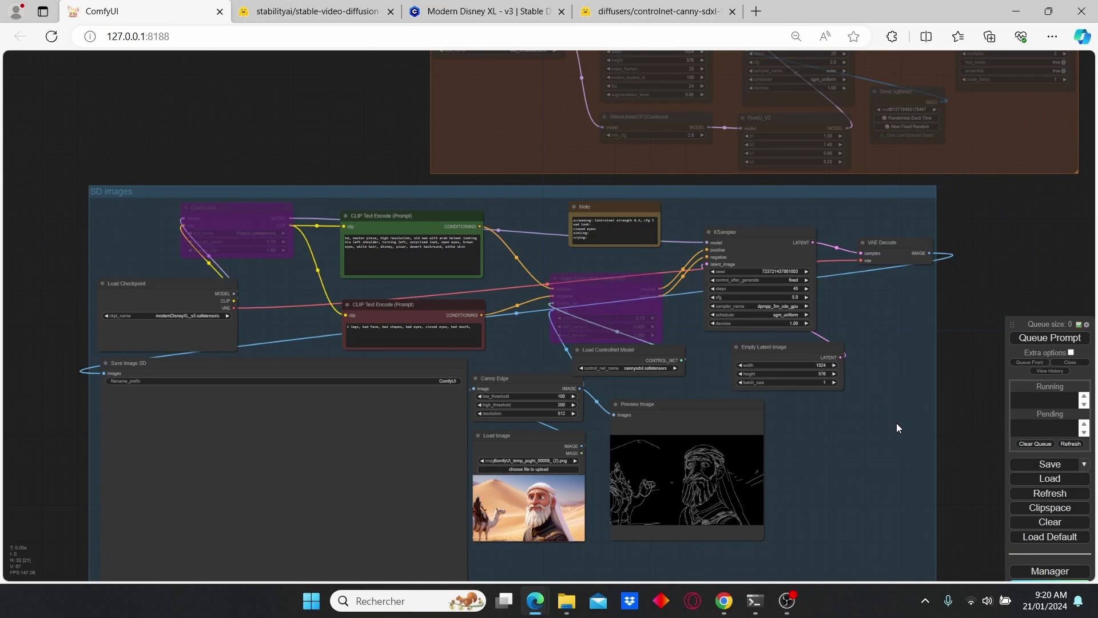
{"action": "scroll", "coordinate": [900, 426], "scroll_direction": "down", "scroll_amount": 1}
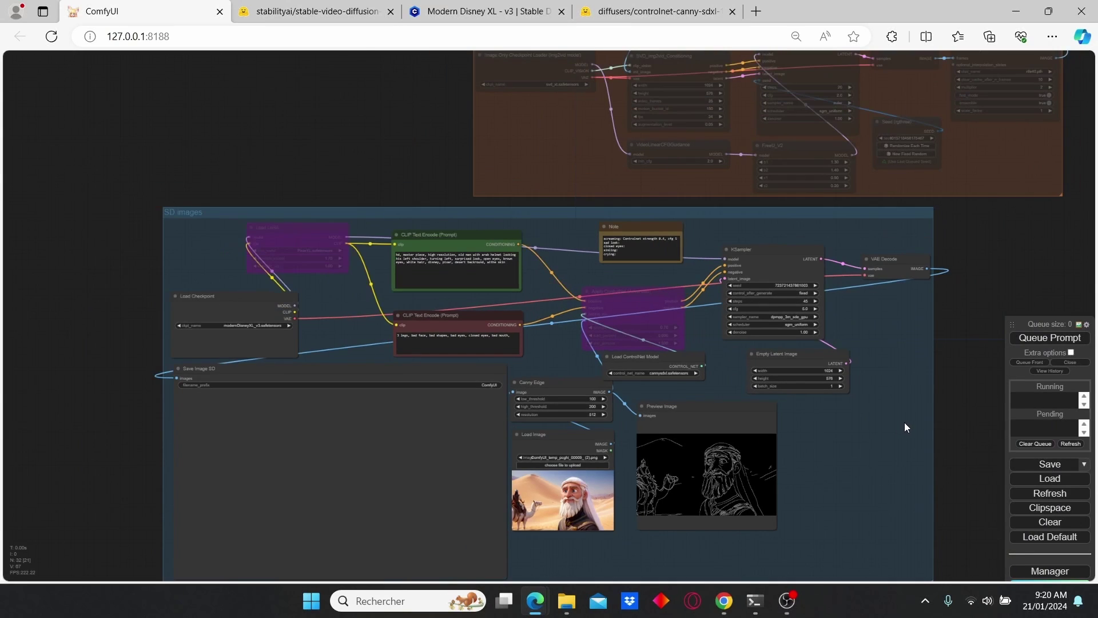
Step: Examine the Load Checkpoint, LoRA and prompt nodes in the consistent images generator group
{"action": "left_click_drag", "start_coordinate": [962, 256], "coordinate": [808, 326]}
{"action": "scroll", "coordinate": [842, 437], "scroll_direction": "down", "scroll_amount": 3}
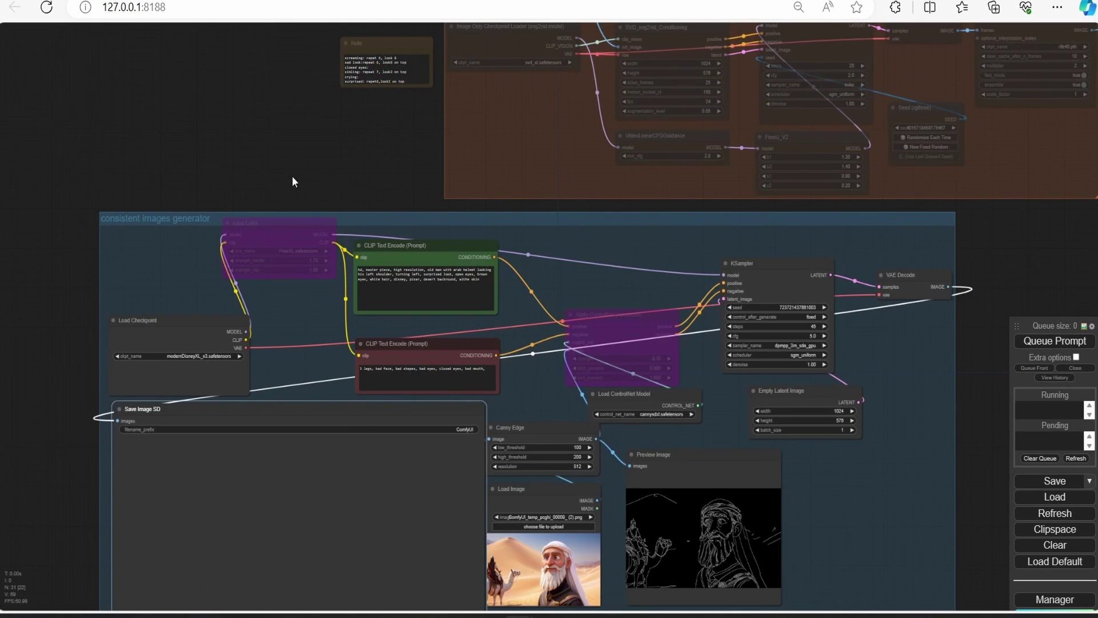
{"action": "scroll", "coordinate": [292, 177], "scroll_direction": "up", "scroll_amount": 1}
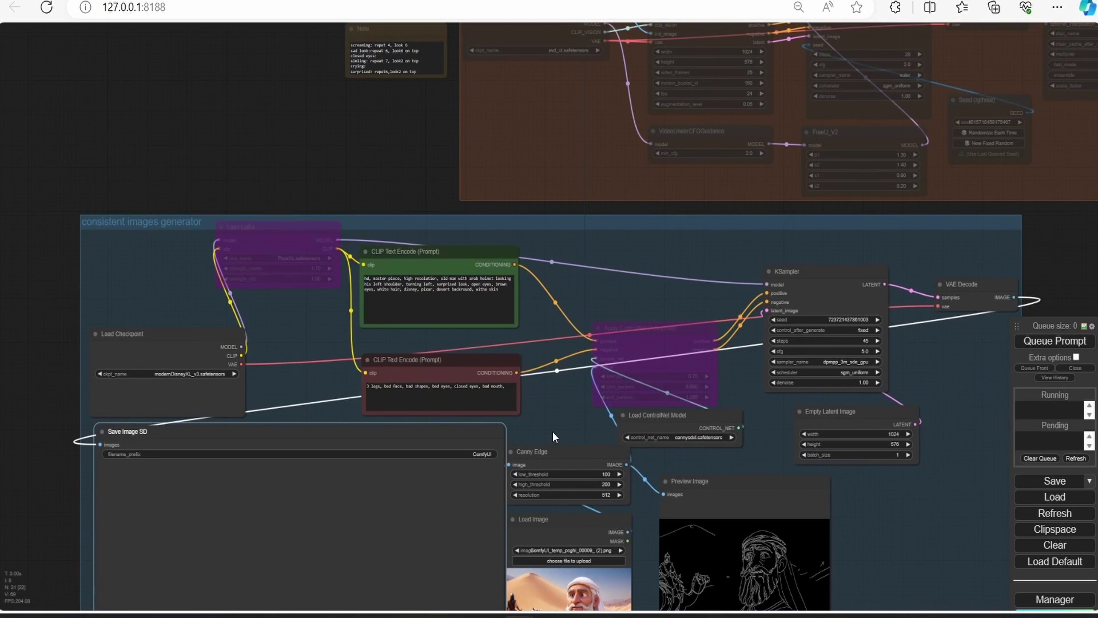
{"action": "left_click_drag", "start_coordinate": [552, 431], "coordinate": [534, 266]}
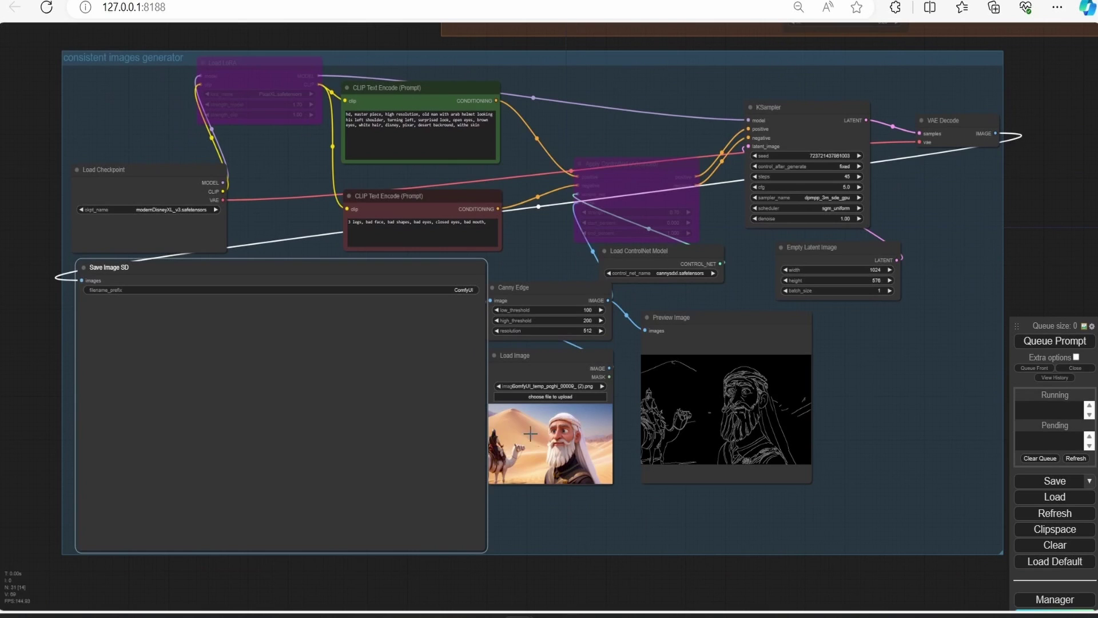
{"action": "scroll", "coordinate": [277, 245], "scroll_direction": "up", "scroll_amount": 3}
{"action": "left_click_drag", "start_coordinate": [256, 224], "coordinate": [358, 248]}
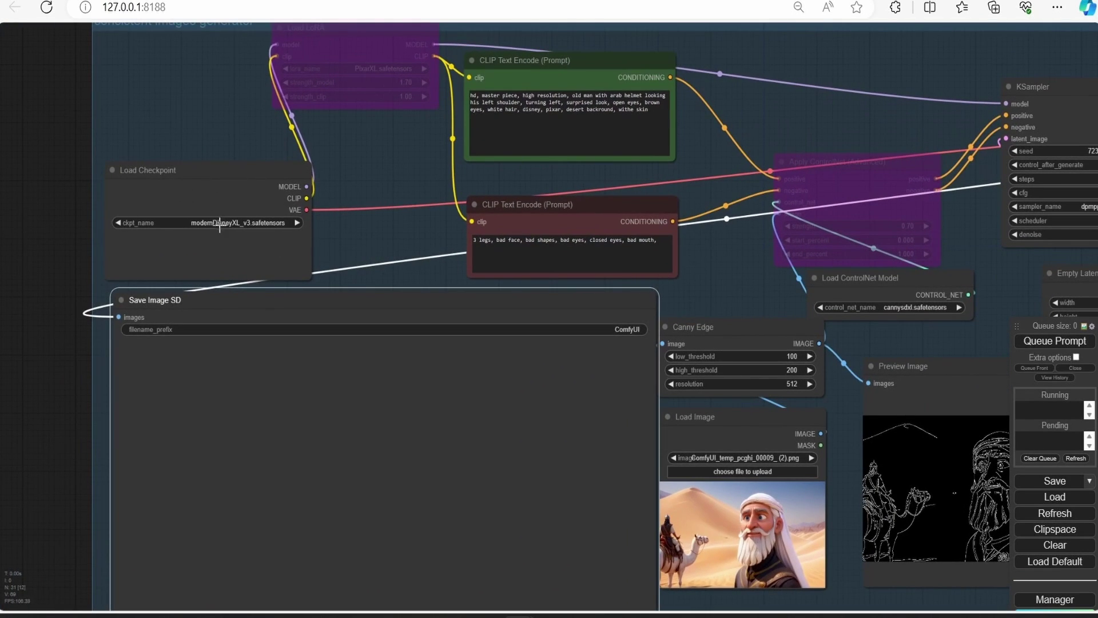
{"action": "scroll", "coordinate": [397, 245], "scroll_direction": "down", "scroll_amount": 3}
{"action": "left_click_drag", "start_coordinate": [397, 245], "coordinate": [337, 245]}
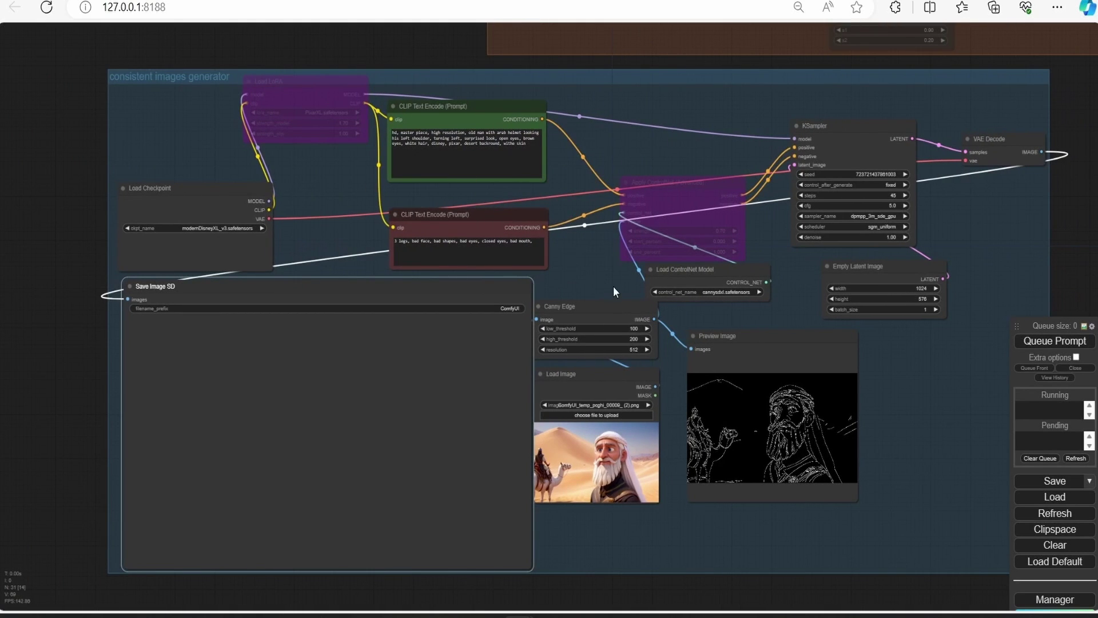
{"action": "scroll", "coordinate": [613, 286], "scroll_direction": "up", "scroll_amount": 3}
{"action": "left_click_drag", "start_coordinate": [214, 163], "coordinate": [373, 272]}
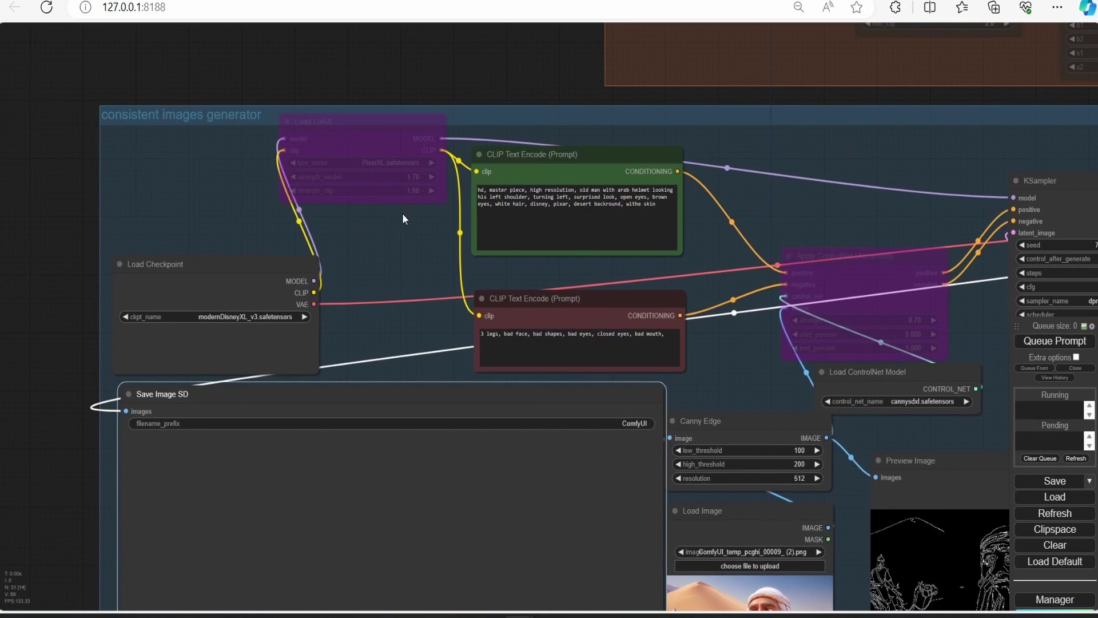
Step: Nudge the Canny Edge node slightly to the right and examine the neighbouring ControlNet, Load Image, KSampler and Save Image nodes
{"action": "scroll", "coordinate": [796, 382], "scroll_direction": "down", "scroll_amount": 1}
{"action": "left_click_drag", "start_coordinate": [796, 382], "coordinate": [728, 277]}
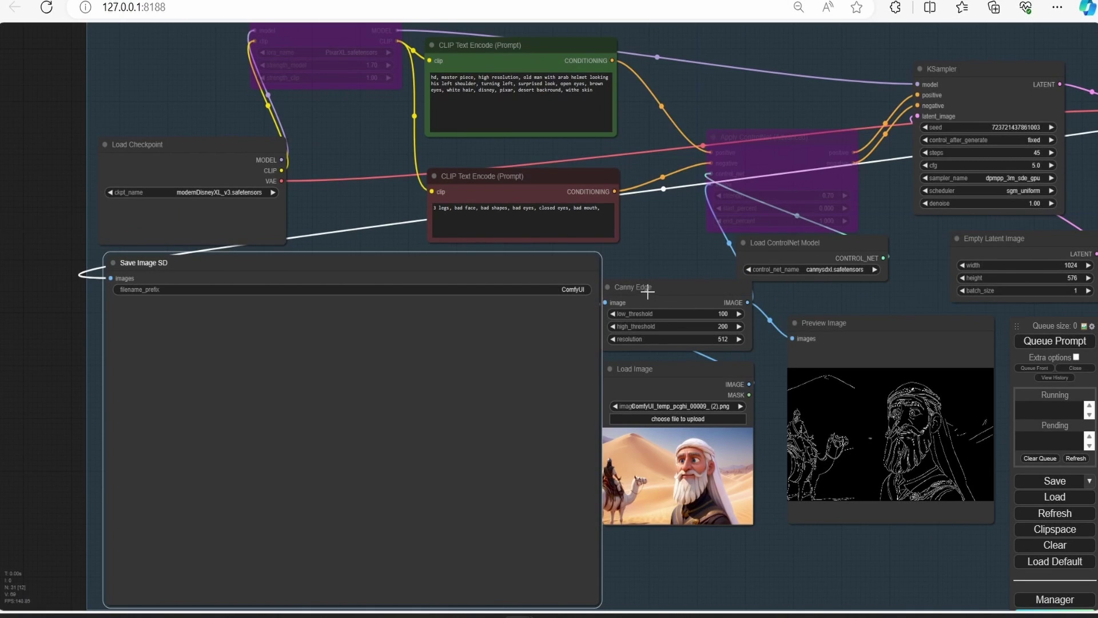
{"action": "mouse_move", "coordinate": [647, 288]}
{"action": "left_mouse_down"}
{"action": "mouse_move", "coordinate": [673, 293]}
{"action": "mouse_move", "coordinate": [658, 293]}
{"action": "left_mouse_up"}
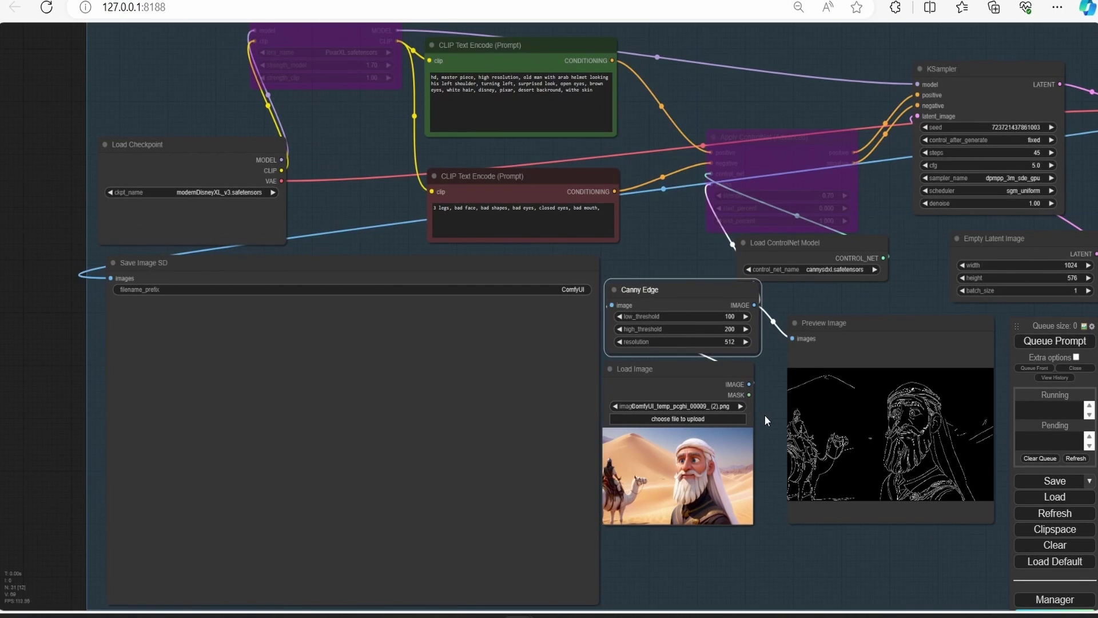
{"action": "scroll", "coordinate": [764, 415], "scroll_direction": "up", "scroll_amount": 3}
{"action": "scroll", "coordinate": [764, 415], "scroll_direction": "down", "scroll_amount": 3}
{"action": "left_click_drag", "start_coordinate": [770, 369], "coordinate": [672, 398]}
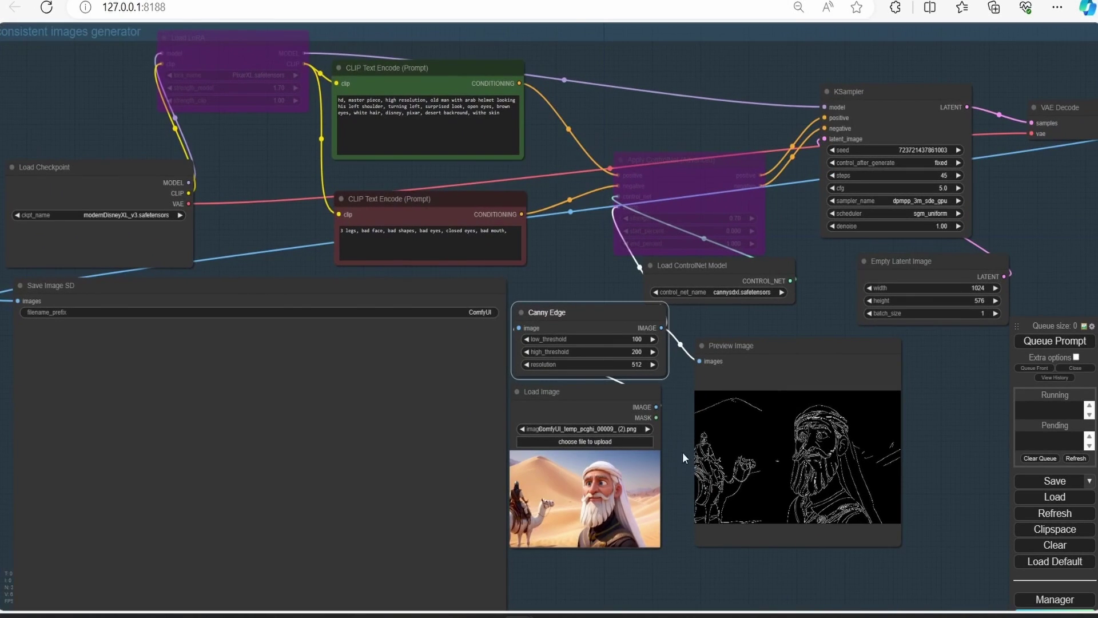
{"action": "left_click_drag", "start_coordinate": [821, 238], "coordinate": [741, 316]}
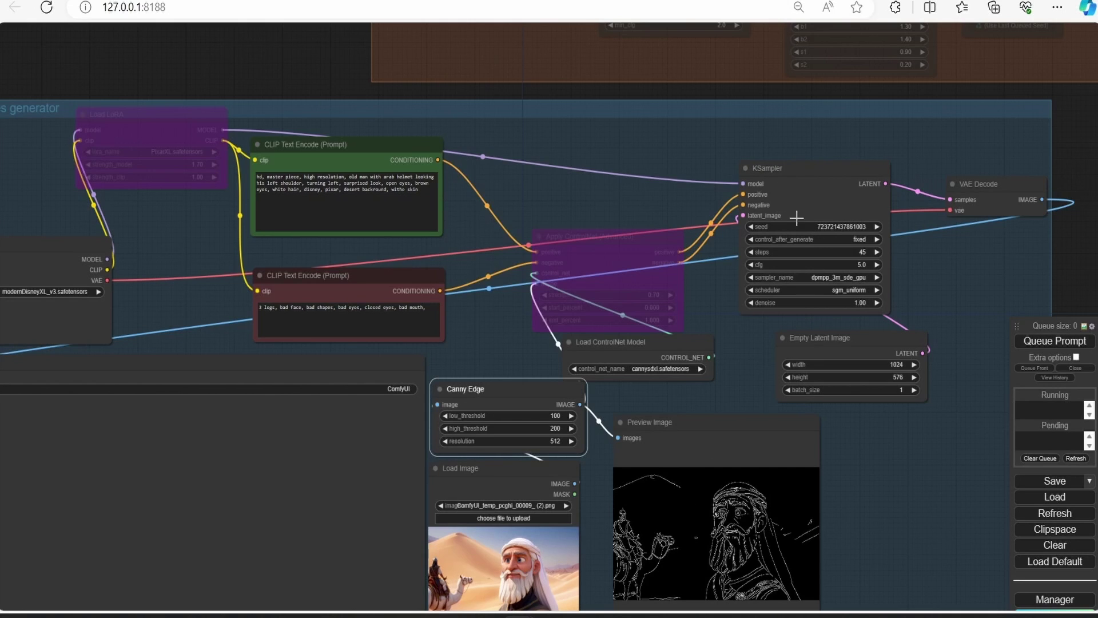
{"action": "left_click_drag", "start_coordinate": [732, 408], "coordinate": [837, 276]}
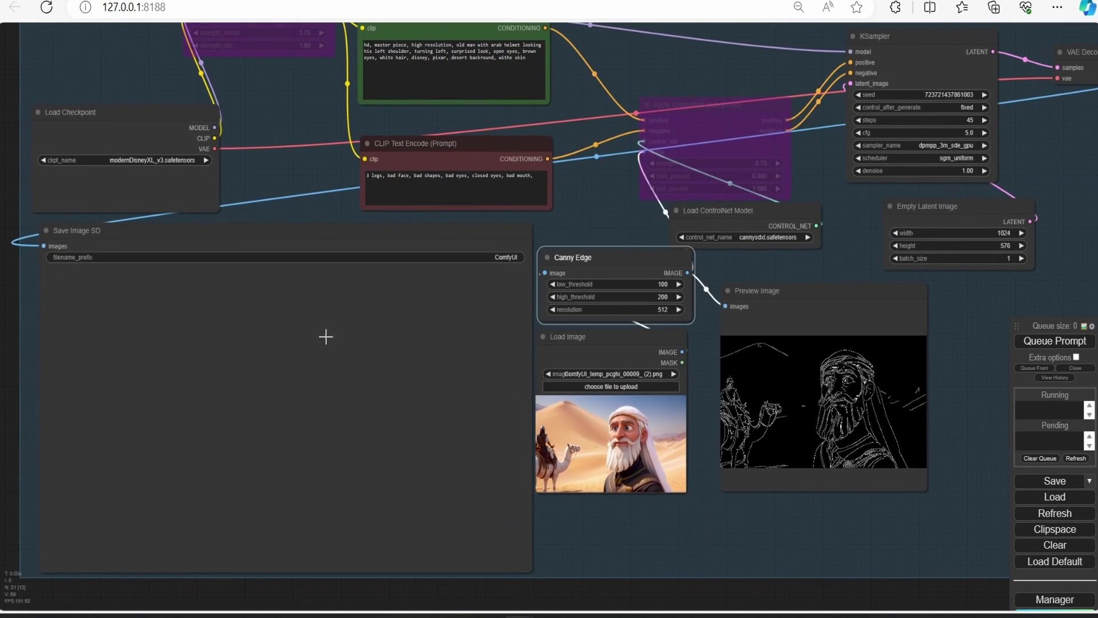
{"action": "scroll", "coordinate": [749, 476], "scroll_direction": "down", "scroll_amount": 2}
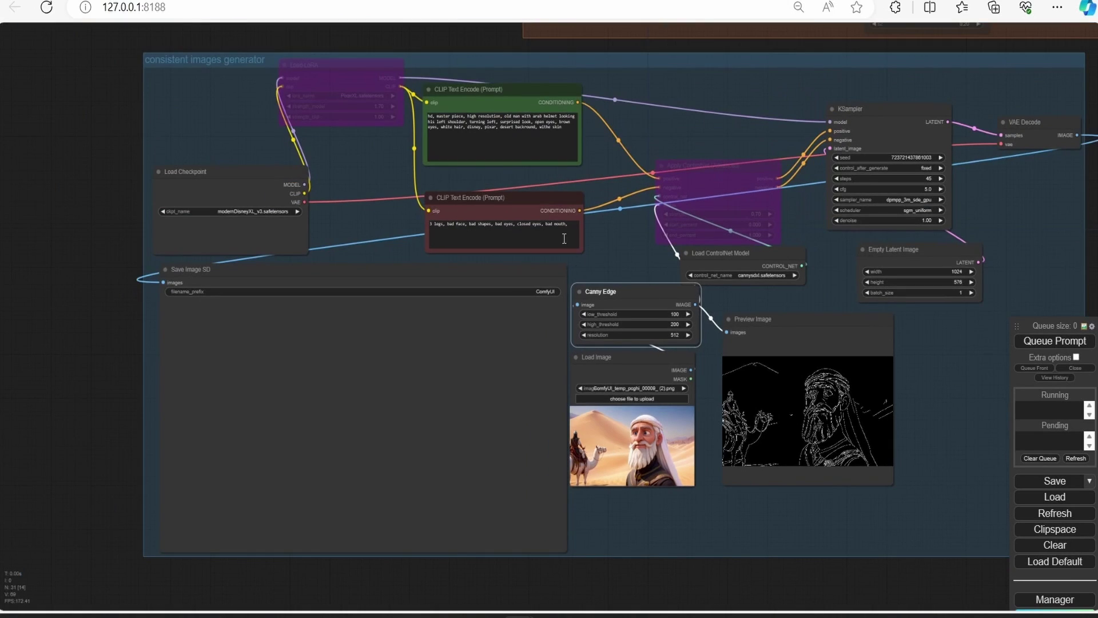
{"action": "scroll", "coordinate": [597, 229], "scroll_direction": "up", "scroll_amount": 1}
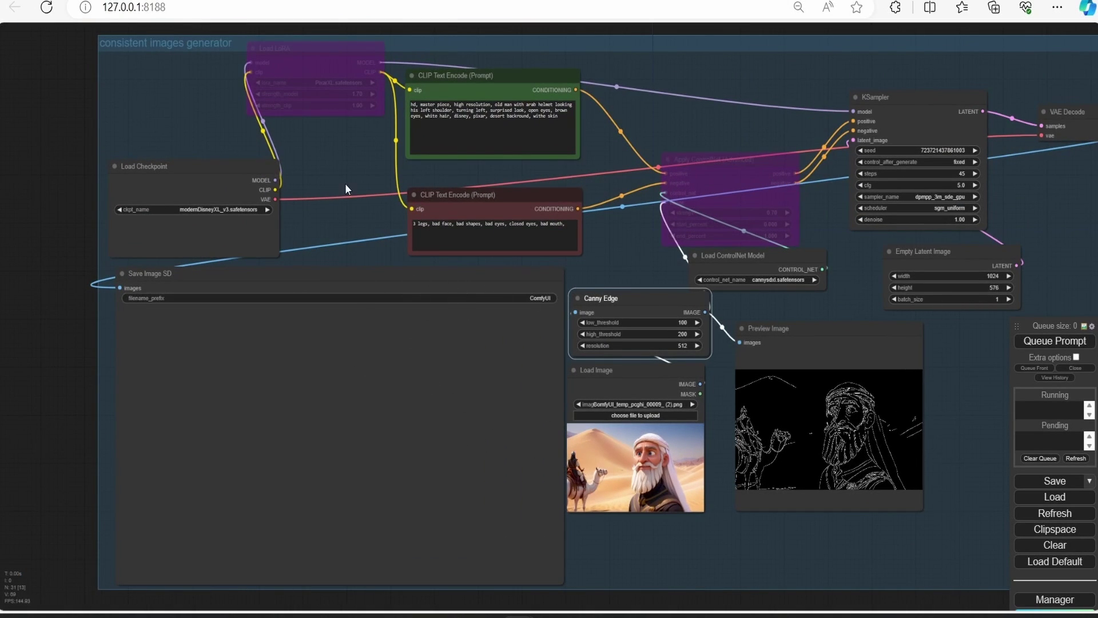
Step: Examine the batch image group with its Load Image, RepeatImageBatch, Batch Images and Preview Image nodes
{"action": "left_click_drag", "start_coordinate": [326, 142], "coordinate": [379, 500]}
{"action": "scroll", "coordinate": [368, 114], "scroll_direction": "down", "scroll_amount": 2}
{"action": "left_click_drag", "start_coordinate": [395, 143], "coordinate": [407, 479]}
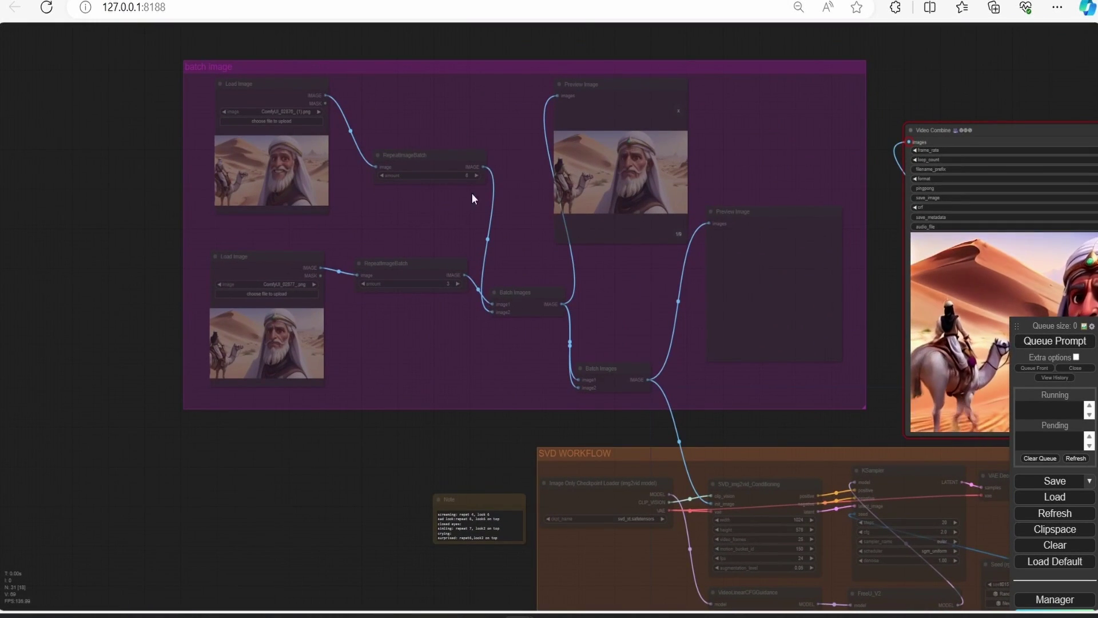
{"action": "scroll", "coordinate": [416, 309], "scroll_direction": "up", "scroll_amount": 1}
{"action": "scroll", "coordinate": [415, 305], "scroll_direction": "up", "scroll_amount": 1}
{"action": "left_click_drag", "start_coordinate": [385, 335], "coordinate": [455, 425]}
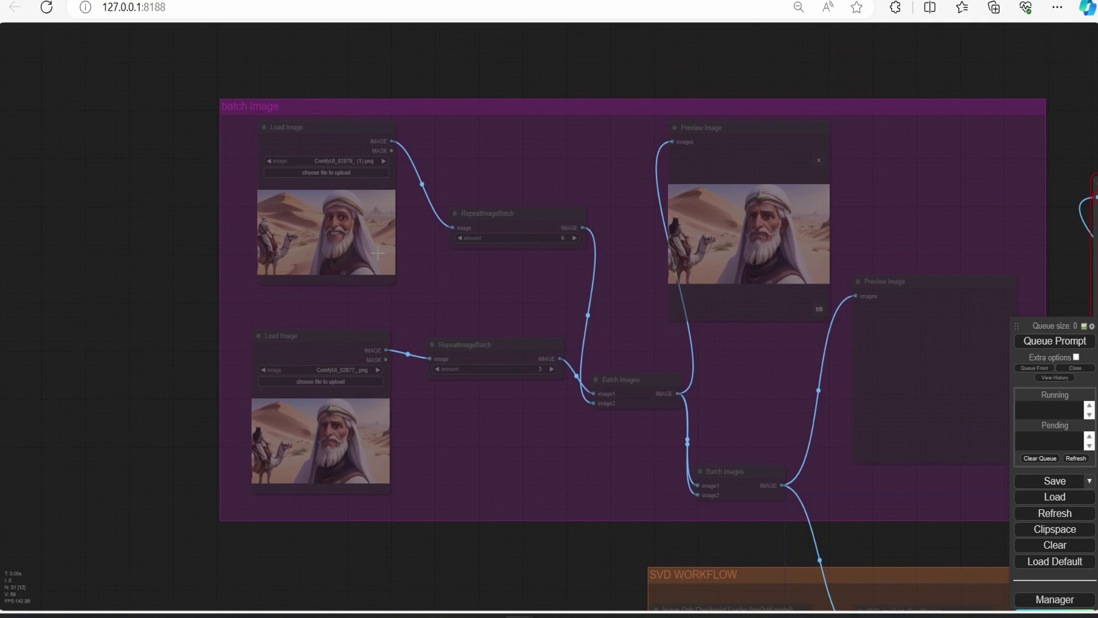
{"action": "scroll", "coordinate": [394, 305], "scroll_direction": "up", "scroll_amount": 1}
{"action": "scroll", "coordinate": [394, 304], "scroll_direction": "up", "scroll_amount": 1}
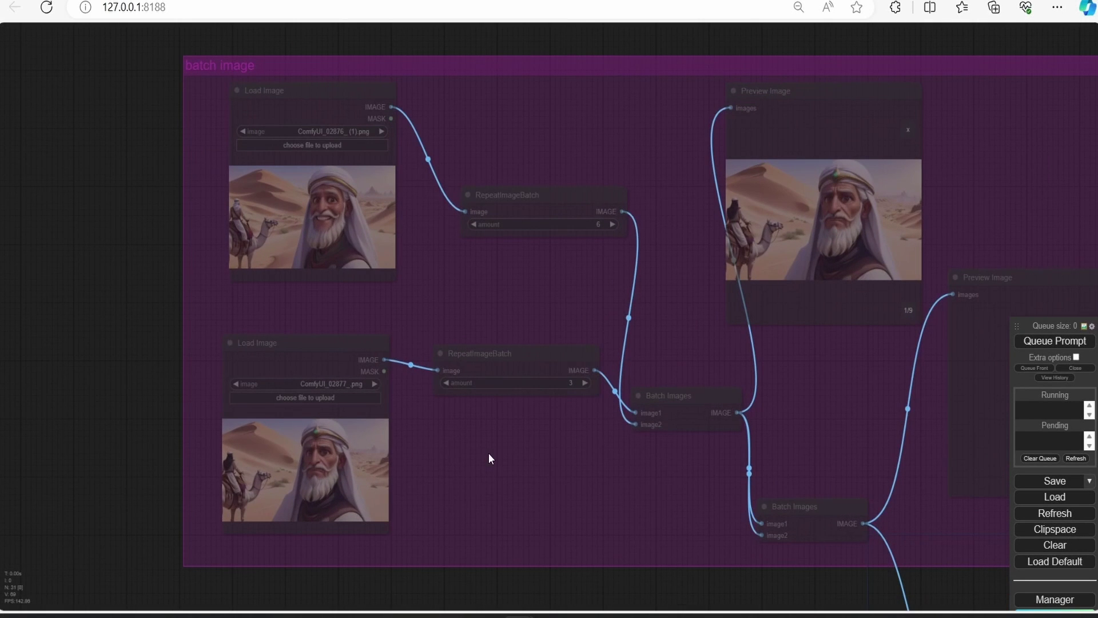
Step: Examine the SVD WORKFLOW group from the img2vid checkpoint loader to the RIFE VFI node, and the connected Video Combine node
{"action": "left_click_drag", "start_coordinate": [615, 454], "coordinate": [318, 362]}
{"action": "left_click_drag", "start_coordinate": [816, 449], "coordinate": [641, 283]}
{"action": "left_click_drag", "start_coordinate": [644, 397], "coordinate": [496, 235]}
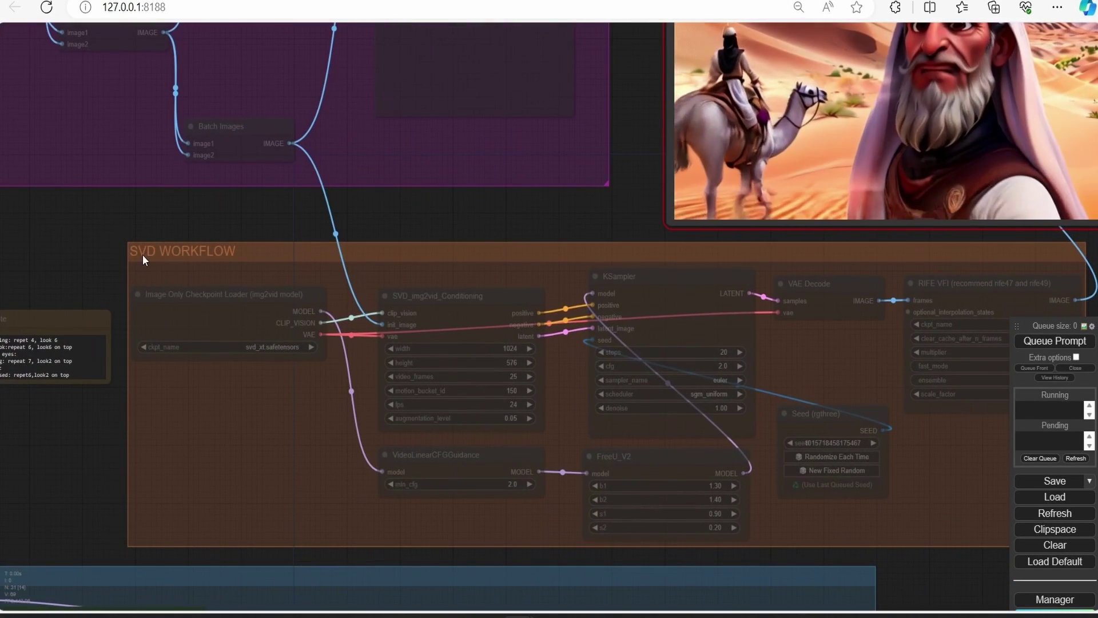
{"action": "scroll", "coordinate": [969, 335], "scroll_direction": "down", "scroll_amount": 3}
{"action": "left_click_drag", "start_coordinate": [915, 386], "coordinate": [744, 382]}
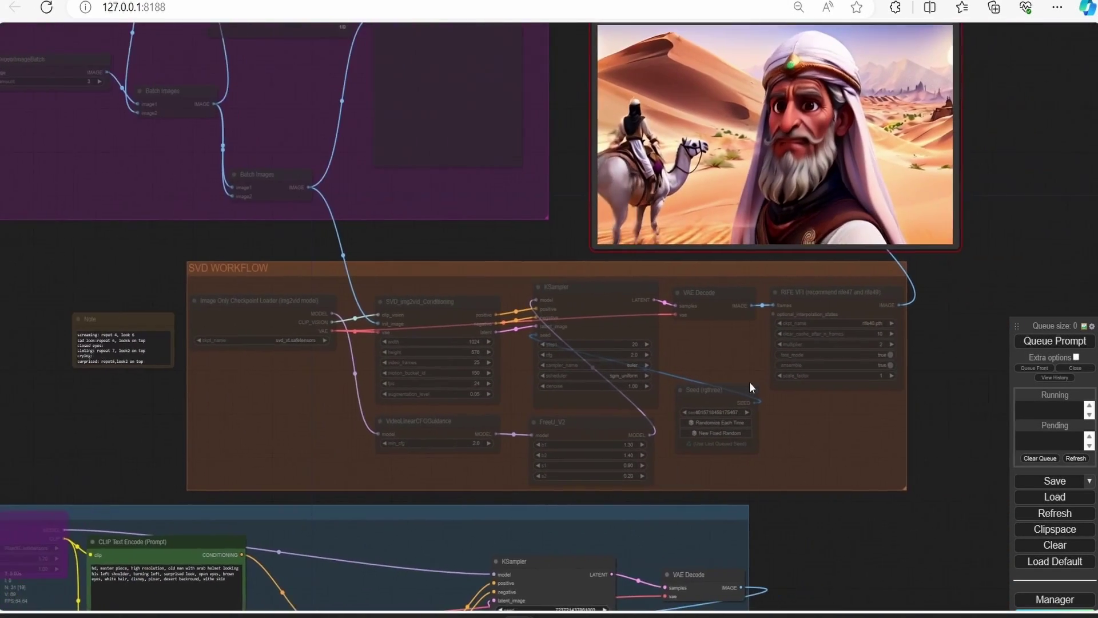
{"action": "scroll", "coordinate": [495, 389], "scroll_direction": "up", "scroll_amount": 3}
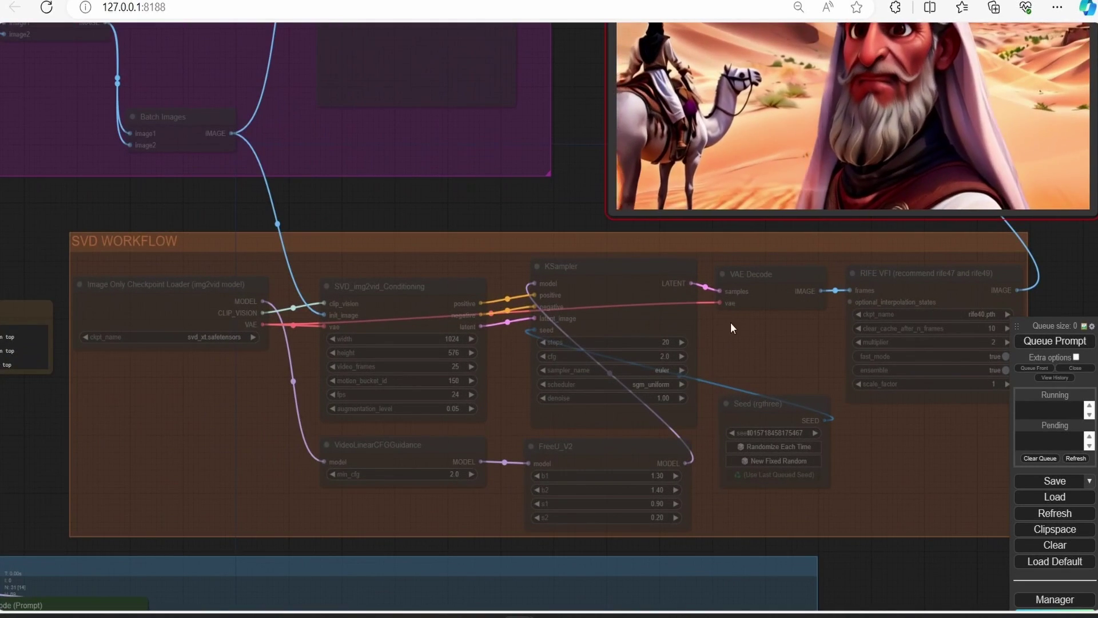
{"action": "scroll", "coordinate": [729, 325], "scroll_direction": "down", "scroll_amount": 1}
{"action": "left_click_drag", "start_coordinate": [781, 346], "coordinate": [711, 378]}
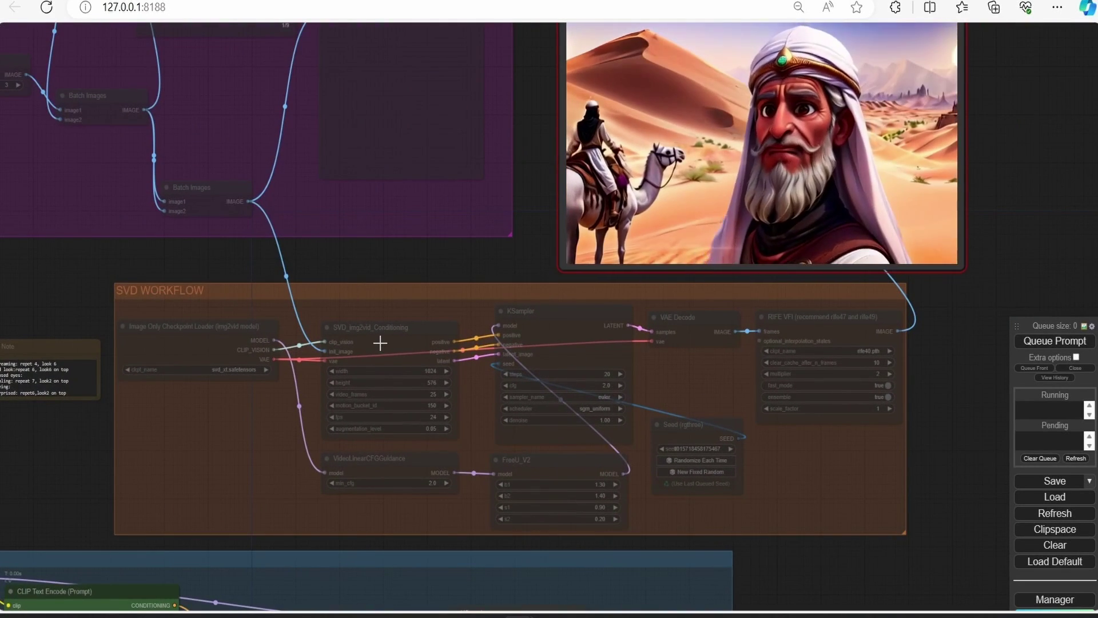
{"action": "scroll", "coordinate": [705, 356], "scroll_direction": "down", "scroll_amount": 3}
{"action": "left_click_drag", "start_coordinate": [705, 353], "coordinate": [725, 487]}
{"action": "scroll", "coordinate": [725, 495], "scroll_direction": "up", "scroll_amount": 3}
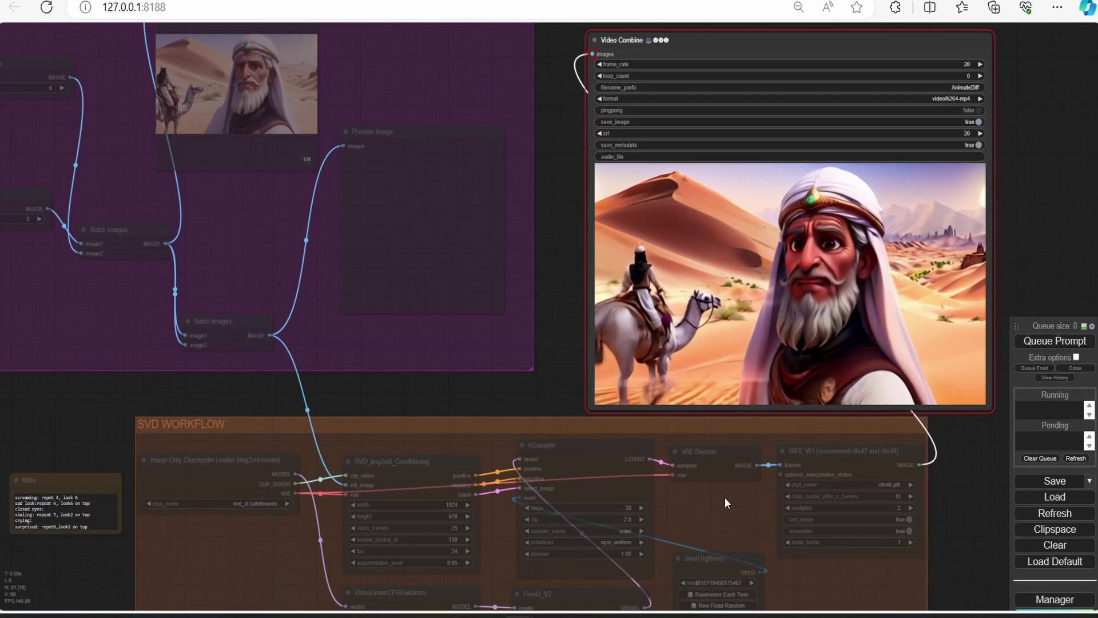
Step: Examine the KSampler and Empty Latent Image settings in the consistent images generator group
{"action": "left_click_drag", "start_coordinate": [709, 525], "coordinate": [840, 257]}
{"action": "left_click_drag", "start_coordinate": [452, 401], "coordinate": [627, 154]}
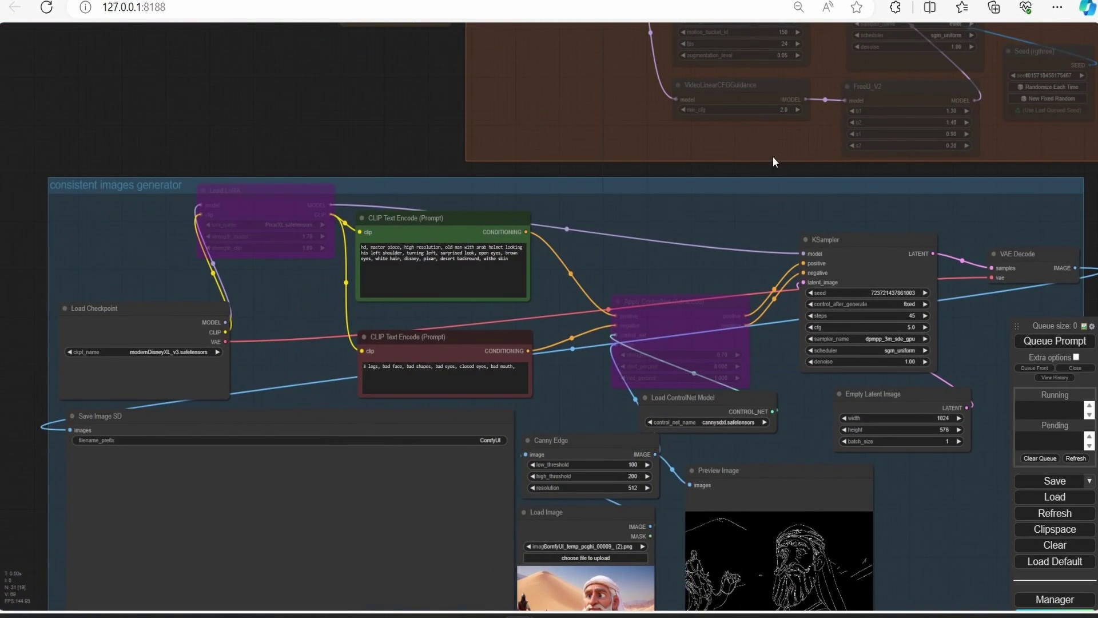
{"action": "left_click_drag", "start_coordinate": [768, 159], "coordinate": [491, 234]}
{"action": "scroll", "coordinate": [584, 483], "scroll_direction": "up", "scroll_amount": 3}
{"action": "scroll", "coordinate": [719, 542], "scroll_direction": "up", "scroll_amount": 4}
{"action": "left_click_drag", "start_coordinate": [815, 506], "coordinate": [828, 418]}
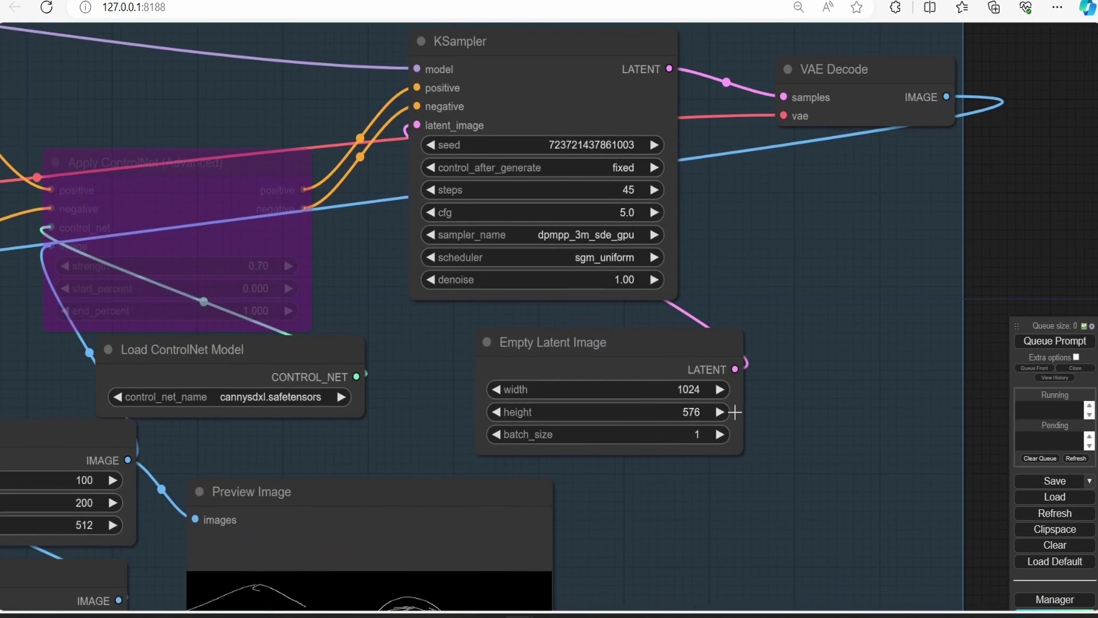
{"action": "scroll", "coordinate": [812, 232], "scroll_direction": "down", "scroll_amount": 3}
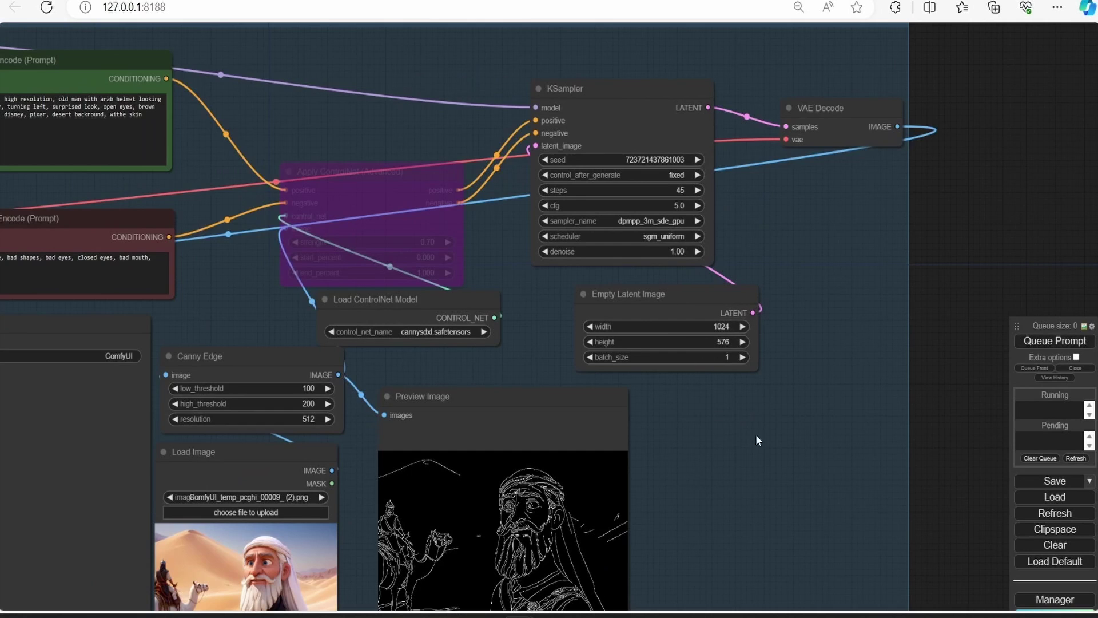
{"action": "scroll", "coordinate": [552, 354], "scroll_direction": "down", "scroll_amount": 3}
Step: Re-enable the bypassed Apply ControlNet (Advanced) node in the consistent images generator group
{"action": "left_click_drag", "start_coordinate": [522, 371], "coordinate": [751, 393]}
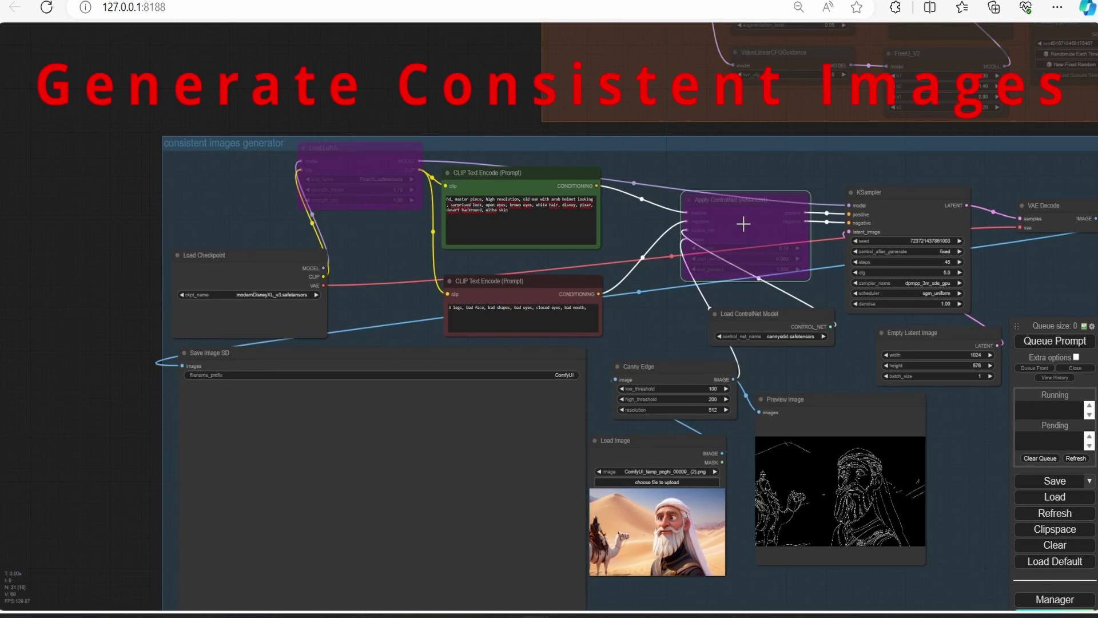
{"action": "key", "text": "ctrl+b"}
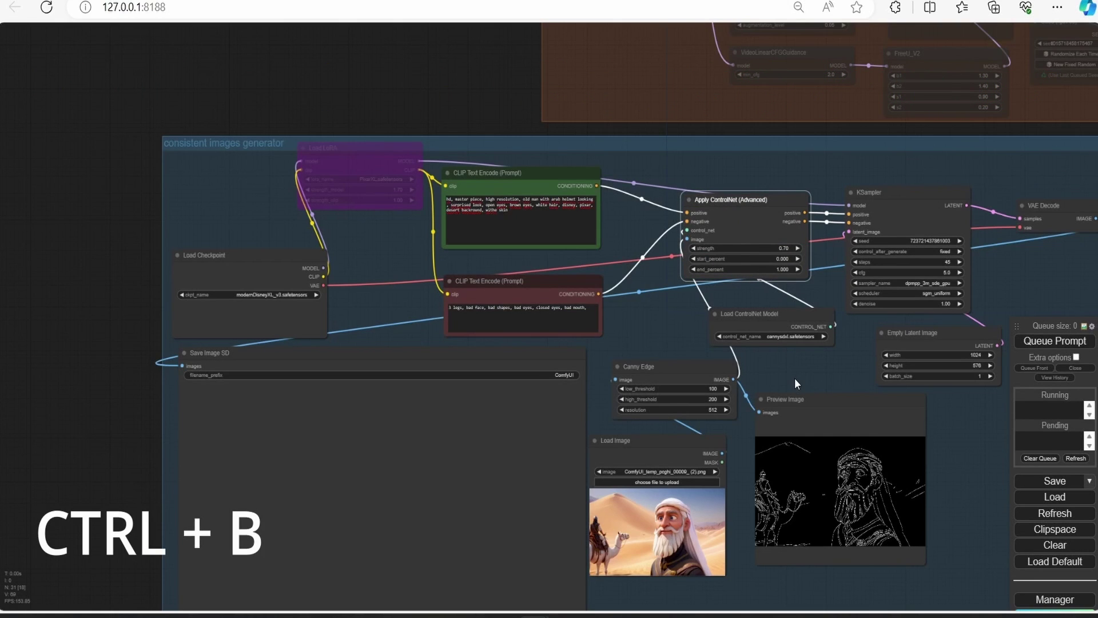
{"action": "scroll", "coordinate": [795, 379], "scroll_direction": "up", "scroll_amount": 3}
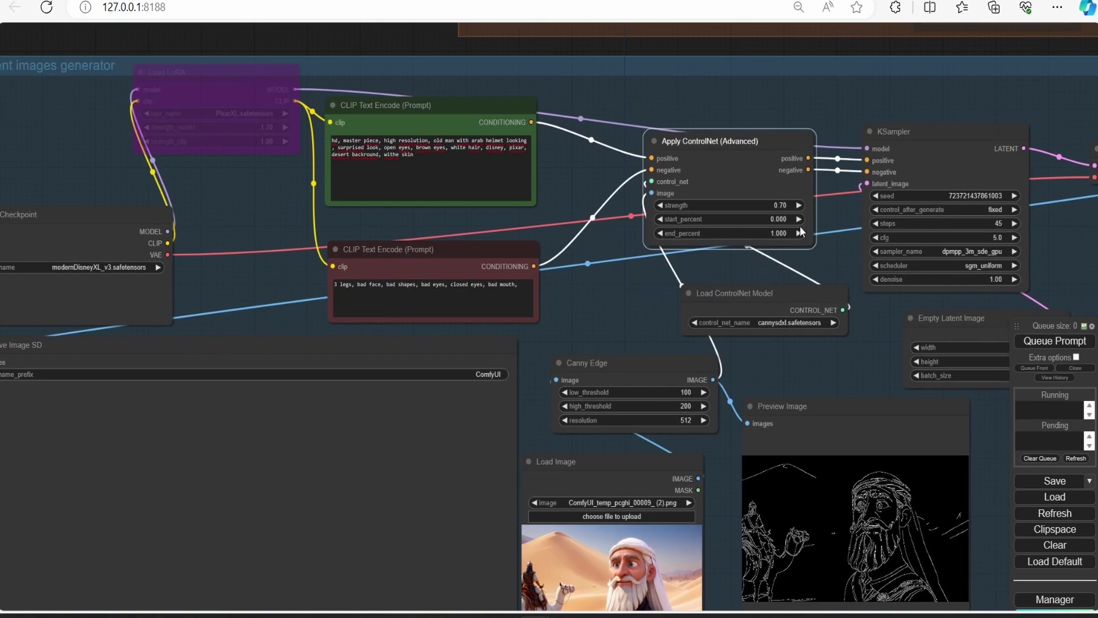
Step: Examine the Load Image, Canny Edge, Preview Image and Load ControlNet Model nodes feeding the Apply ControlNet (Advanced) node
{"action": "scroll", "coordinate": [801, 395], "scroll_direction": "down", "scroll_amount": 3}
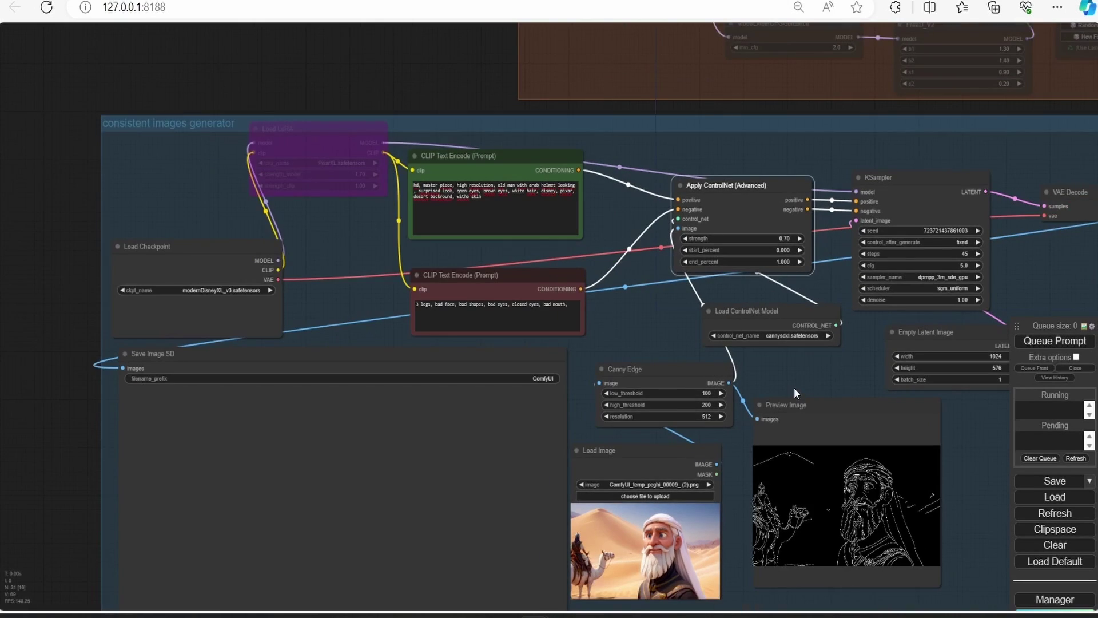
{"action": "scroll", "coordinate": [802, 268], "scroll_direction": "up", "scroll_amount": 2}
{"action": "scroll", "coordinate": [737, 349], "scroll_direction": "up", "scroll_amount": 1}
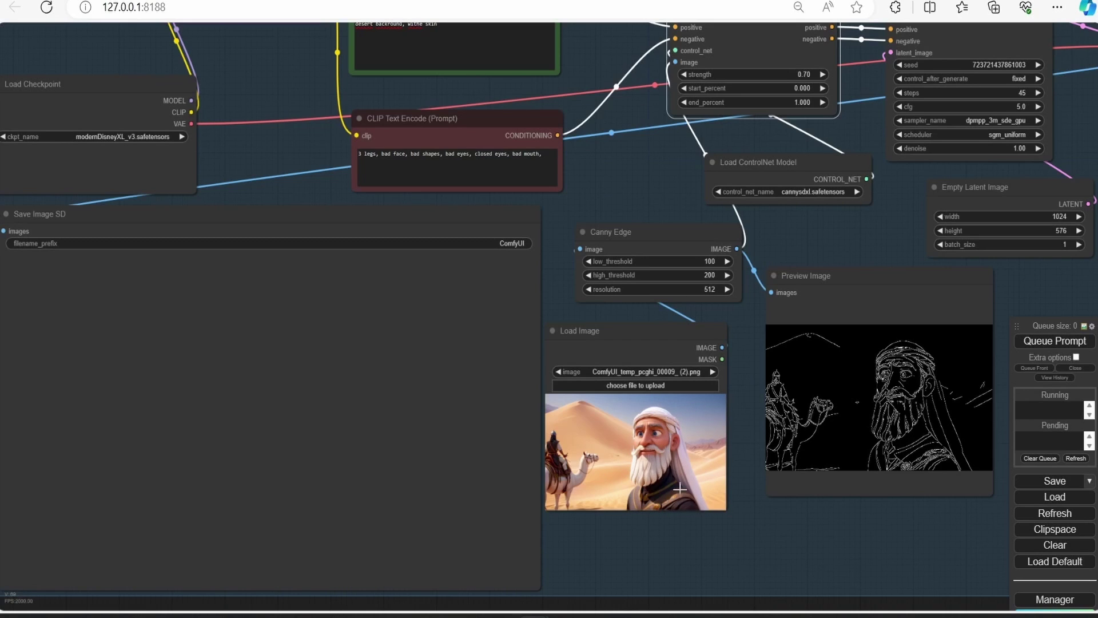
{"action": "left_click_drag", "start_coordinate": [631, 176], "coordinate": [648, 205]}
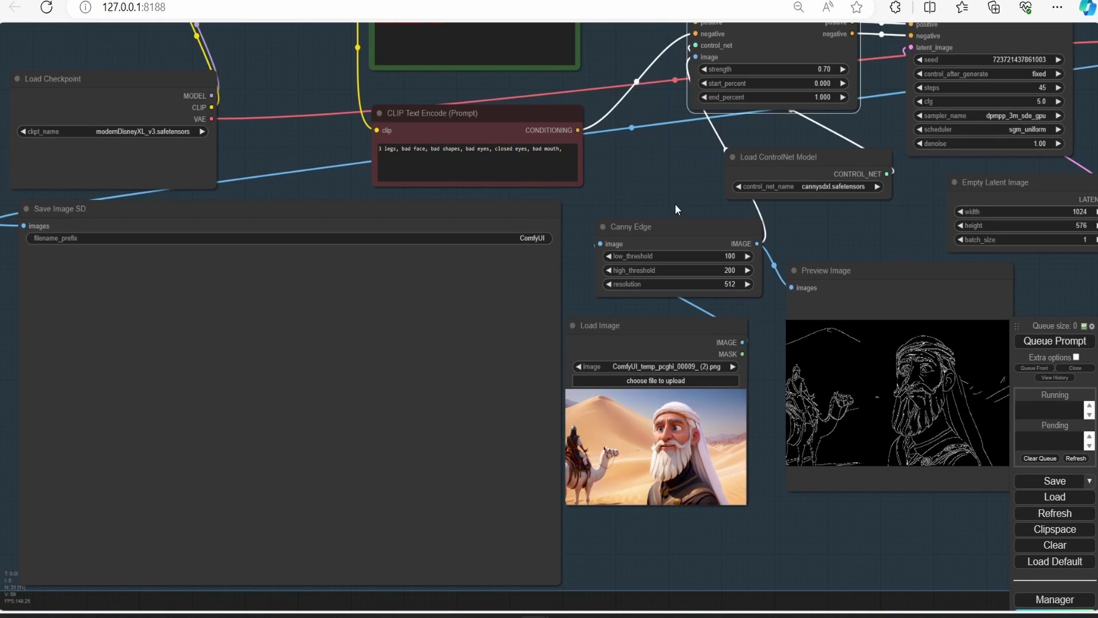
{"action": "scroll", "coordinate": [675, 204], "scroll_direction": "down", "scroll_amount": 2}
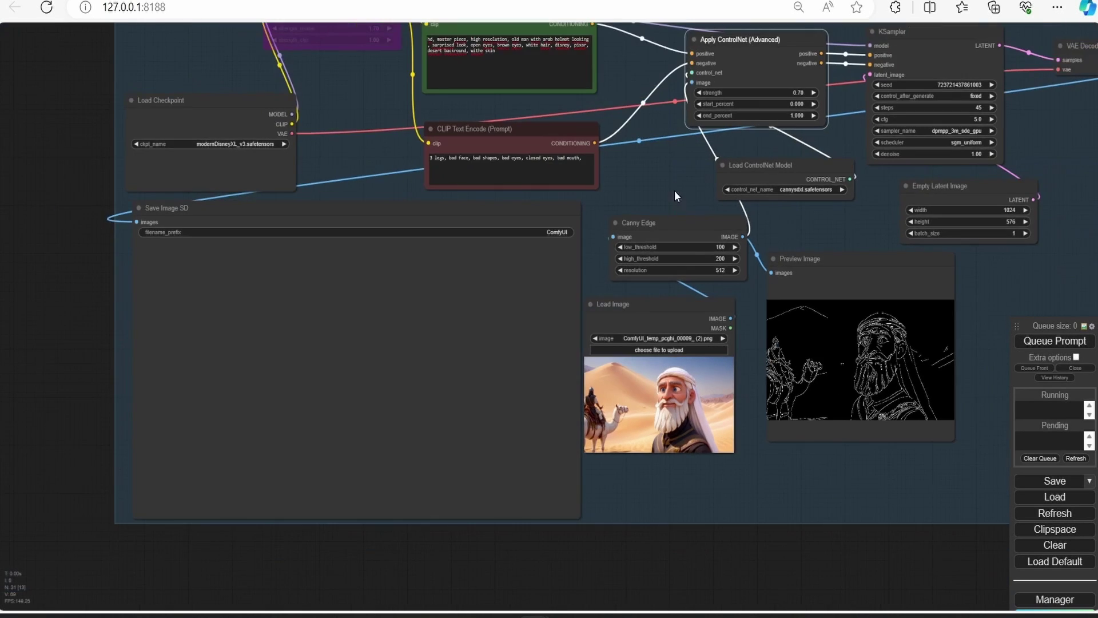
{"action": "left_click_drag", "start_coordinate": [661, 186], "coordinate": [606, 225]}
{"action": "scroll", "coordinate": [1066, 205], "scroll_direction": "down", "scroll_amount": 3}
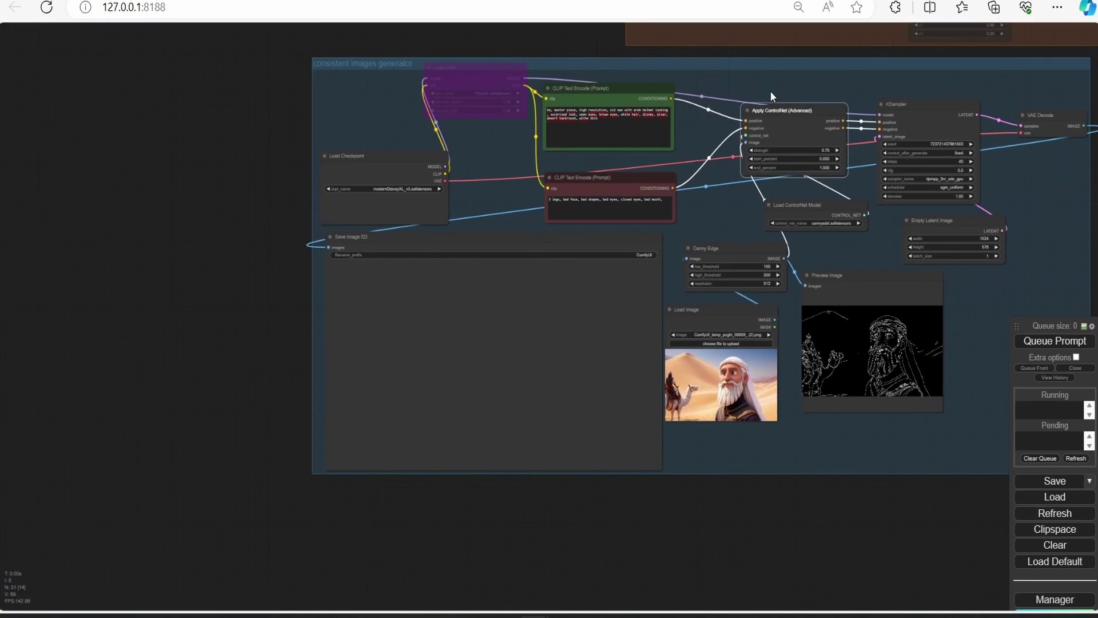
Step: Run the workflow to generate an image with the Apply ControlNet (Advanced) node enabled
{"action": "left_click_drag", "start_coordinate": [770, 90], "coordinate": [758, 489]}
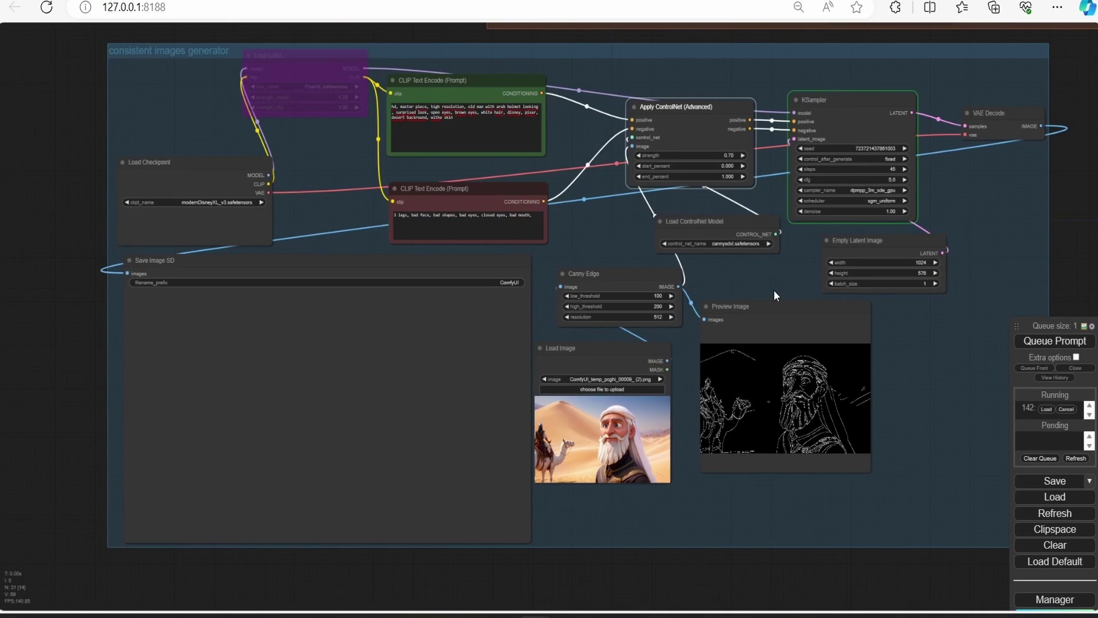
{"action": "scroll", "coordinate": [332, 439], "scroll_direction": "up", "scroll_amount": 2}
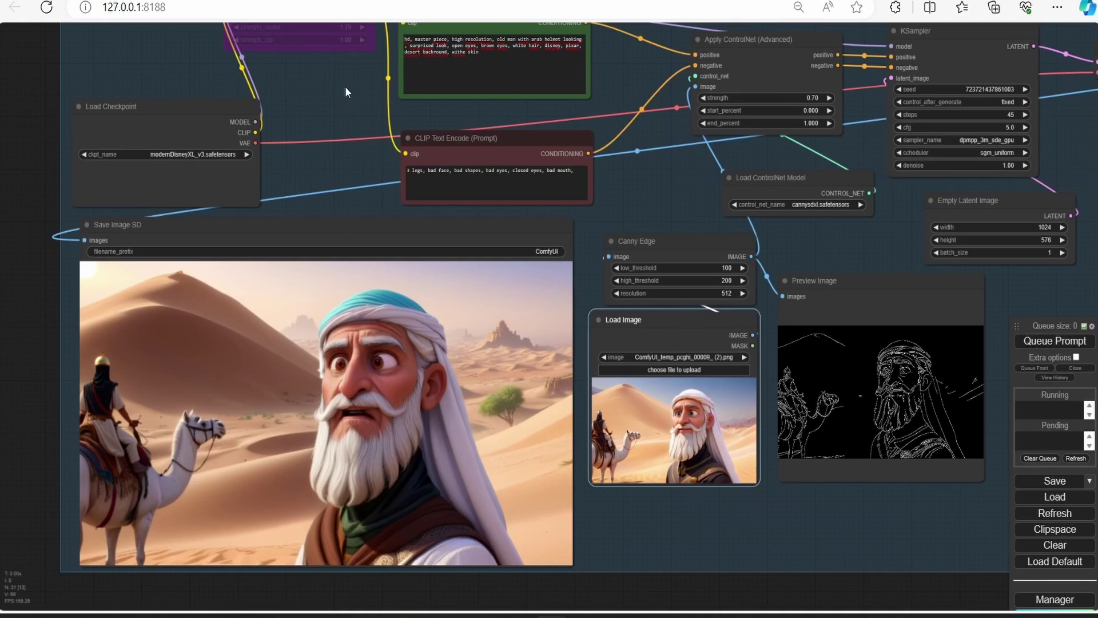
{"action": "scroll", "coordinate": [345, 91], "scroll_direction": "up", "scroll_amount": 2}
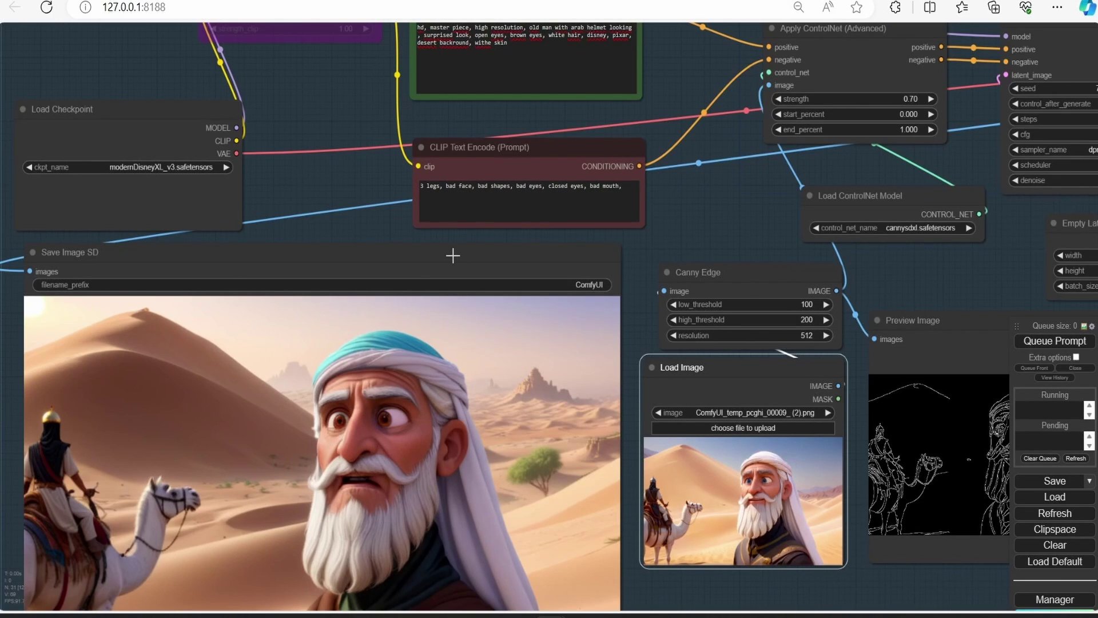
Step: Enlarge the Load Image node that holds the reference image in the consistent images generator group
{"action": "scroll", "coordinate": [458, 316], "scroll_direction": "down", "scroll_amount": 1}
{"action": "scroll", "coordinate": [683, 425], "scroll_direction": "up", "scroll_amount": 3}
{"action": "left_click_drag", "start_coordinate": [833, 514], "coordinate": [714, 299]}
{"action": "scroll", "coordinate": [714, 299], "scroll_direction": "up", "scroll_amount": 2}
{"action": "scroll", "coordinate": [707, 360], "scroll_direction": "up", "scroll_amount": 3}
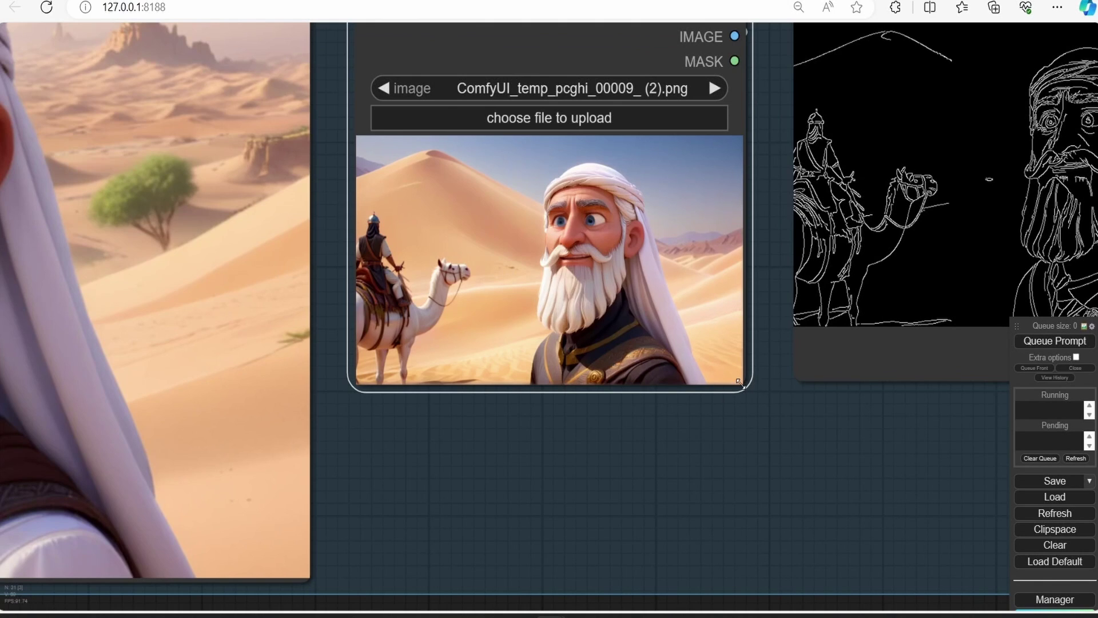
{"action": "left_click_drag", "start_coordinate": [740, 388], "coordinate": [863, 564]}
{"action": "scroll", "coordinate": [561, 427], "scroll_direction": "down", "scroll_amount": 4}
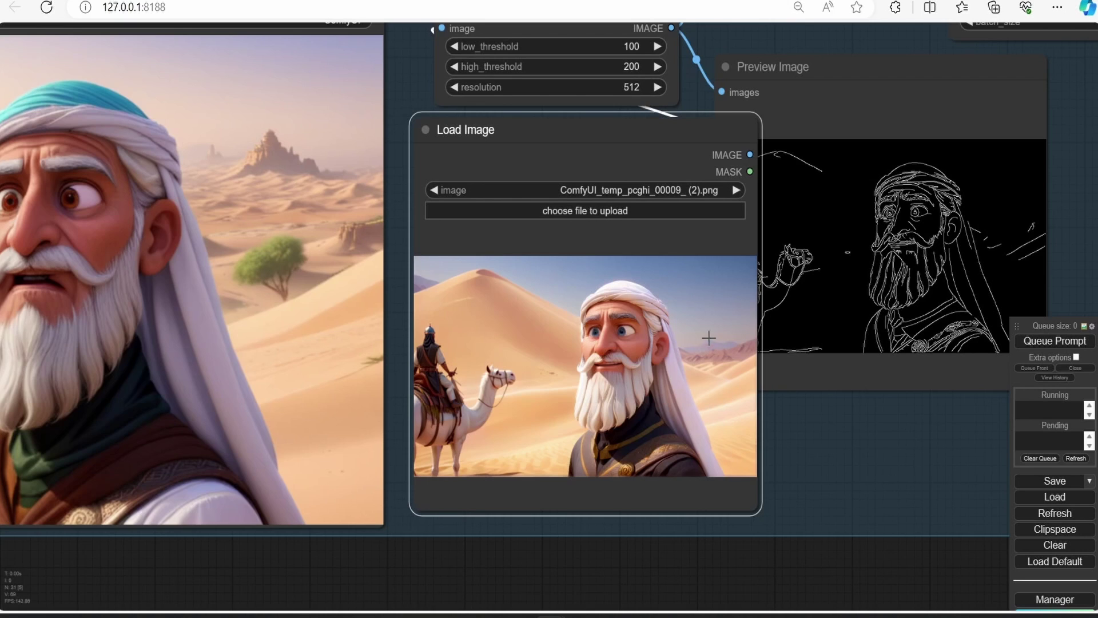
Step: Compare the generated image in the Save Image SD node with the reference image and the positive prompt wording
{"action": "scroll", "coordinate": [627, 341], "scroll_direction": "up", "scroll_amount": 4}
{"action": "scroll", "coordinate": [607, 333], "scroll_direction": "down", "scroll_amount": 5}
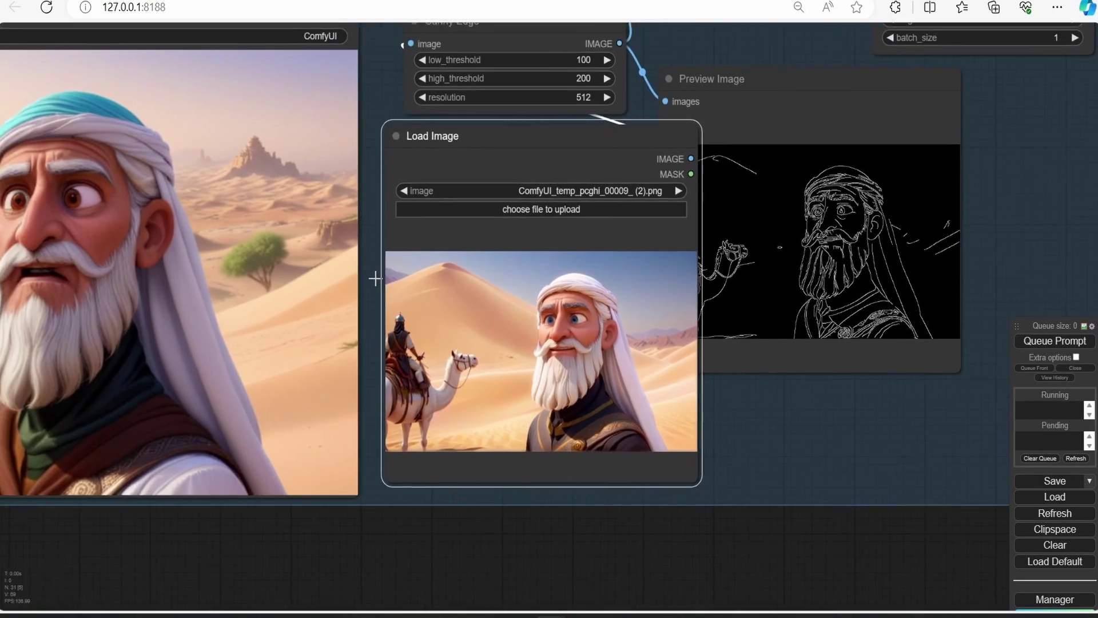
{"action": "left_click_drag", "start_coordinate": [391, 286], "coordinate": [713, 366]}
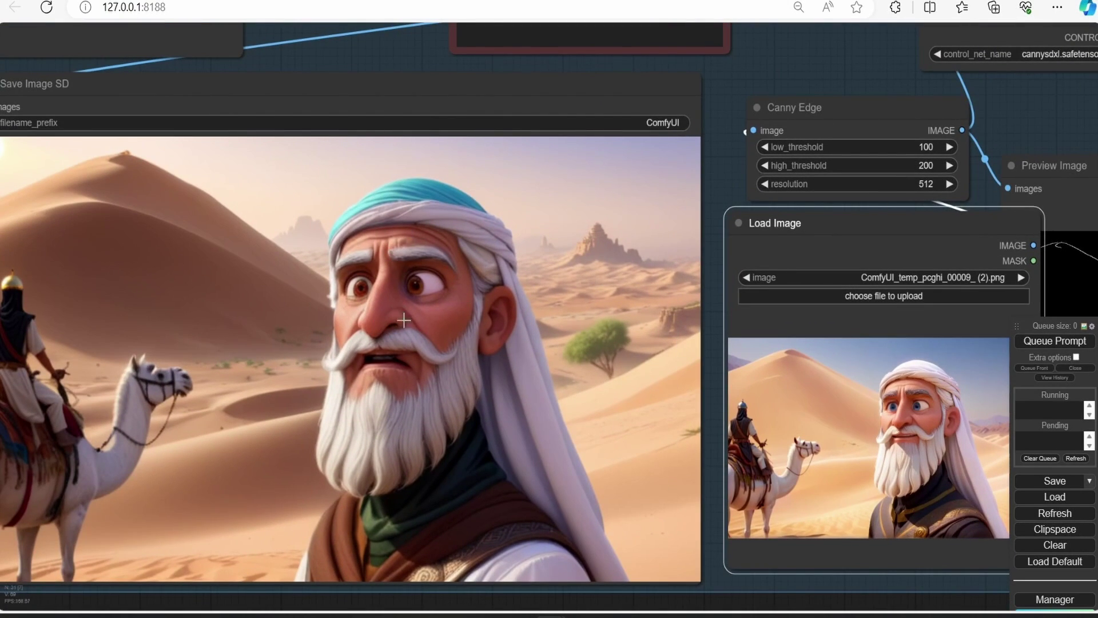
{"action": "scroll", "coordinate": [409, 60], "scroll_direction": "down", "scroll_amount": 3}
{"action": "left_click_drag", "start_coordinate": [409, 60], "coordinate": [409, 314]}
{"action": "scroll", "coordinate": [410, 311], "scroll_direction": "up", "scroll_amount": 4}
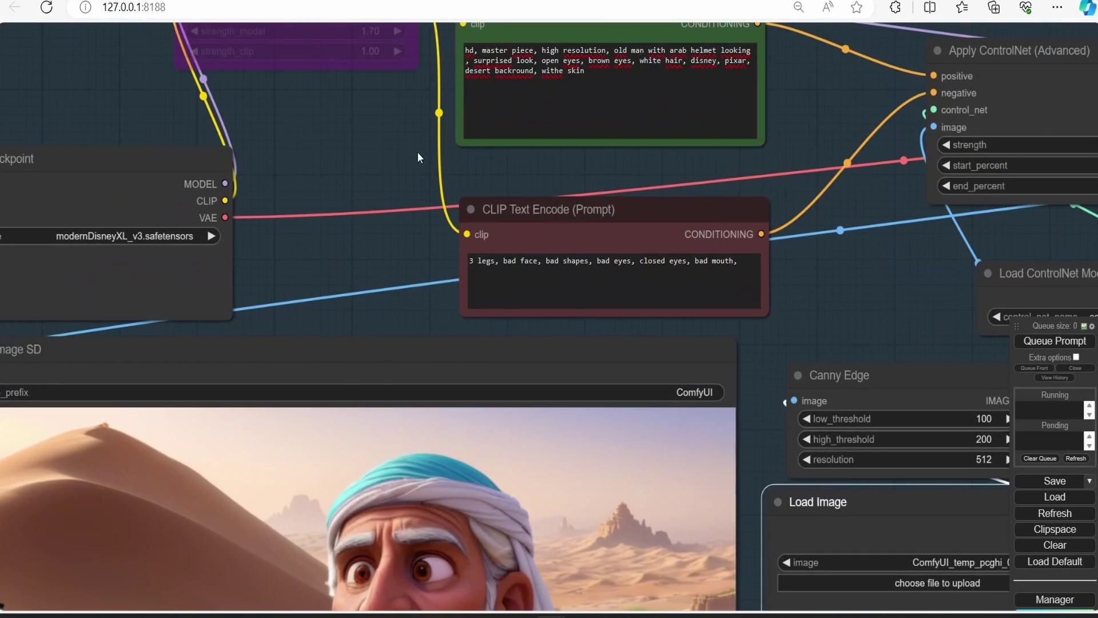
{"action": "left_click_drag", "start_coordinate": [537, 139], "coordinate": [420, 264]}
{"action": "scroll", "coordinate": [420, 265], "scroll_direction": "up", "scroll_amount": 1}
{"action": "scroll", "coordinate": [422, 262], "scroll_direction": "down", "scroll_amount": 4}
{"action": "scroll", "coordinate": [414, 294], "scroll_direction": "up", "scroll_amount": 3}
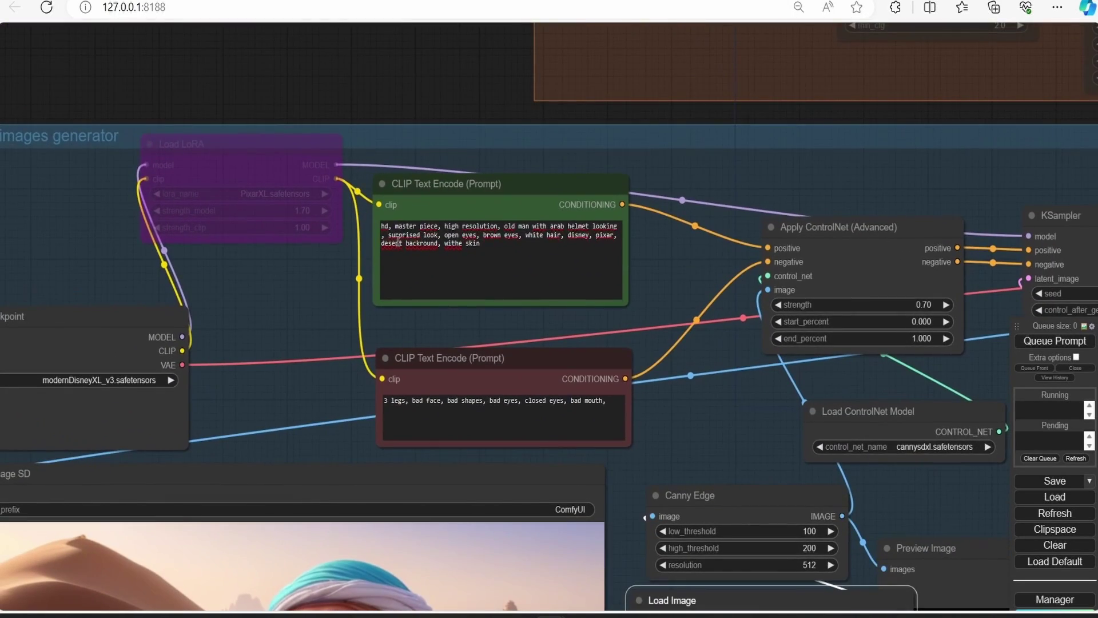
{"action": "scroll", "coordinate": [371, 255], "scroll_direction": "up", "scroll_amount": 3}
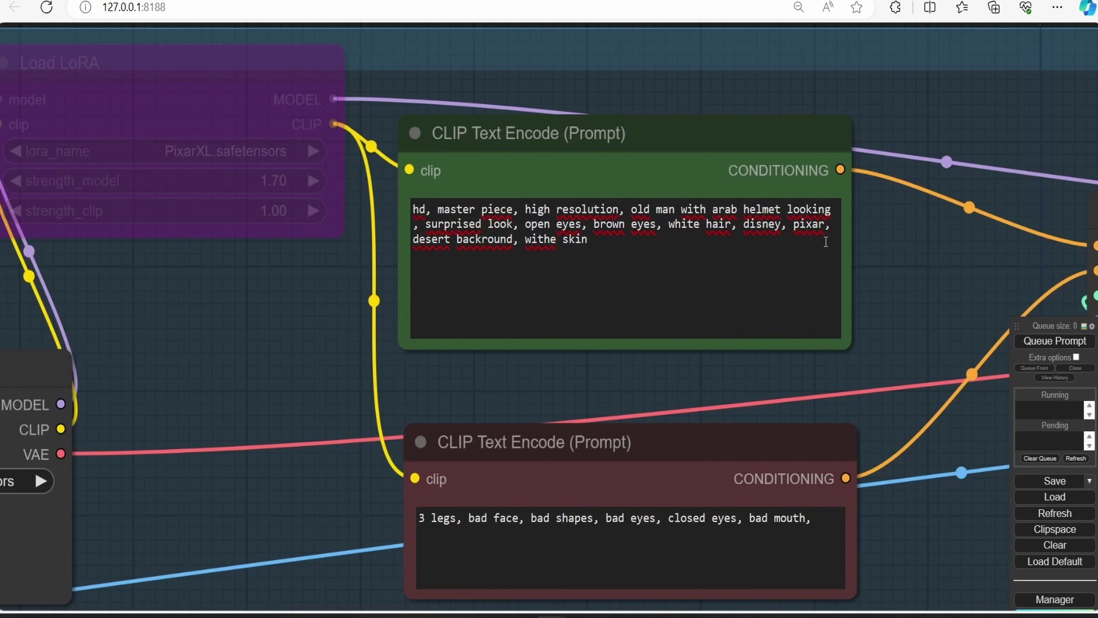
{"action": "scroll", "coordinate": [885, 299], "scroll_direction": "down", "scroll_amount": 3}
{"action": "left_click_drag", "start_coordinate": [685, 547], "coordinate": [646, 53]}
{"action": "scroll", "coordinate": [598, 166], "scroll_direction": "down", "scroll_amount": 5}
{"action": "scroll", "coordinate": [522, 264], "scroll_direction": "up", "scroll_amount": 3}
{"action": "left_click_drag", "start_coordinate": [522, 276], "coordinate": [523, 337]}
{"action": "scroll", "coordinate": [797, 393], "scroll_direction": "down", "scroll_amount": 2}
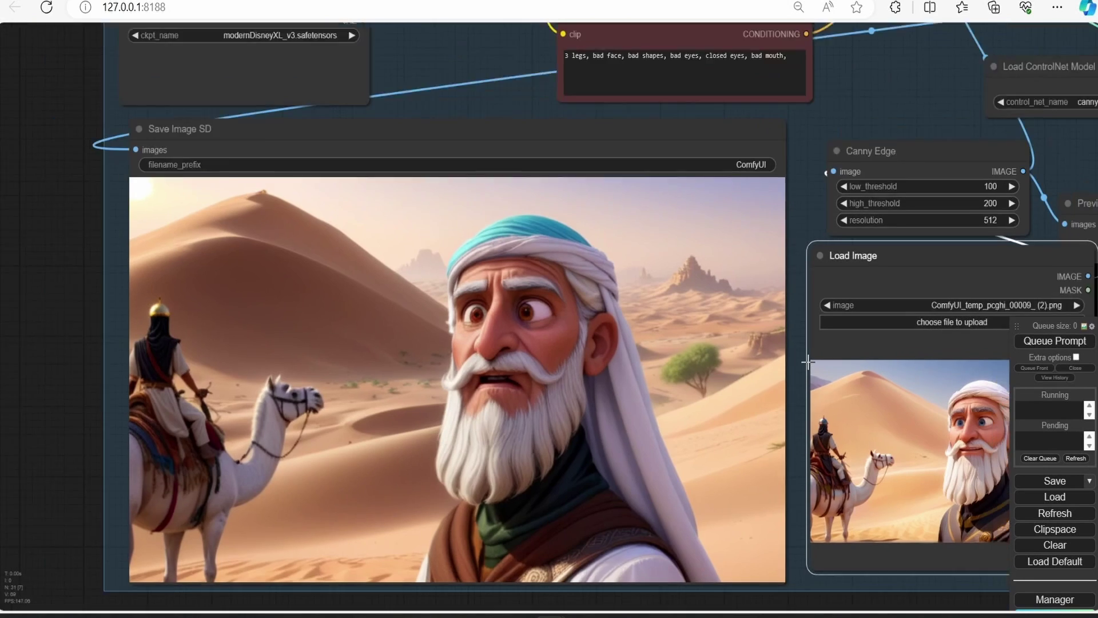
Step: Bypass the Apply ControlNet (Advanced) node in the consistent images generator group
{"action": "left_click_drag", "start_coordinate": [870, 120], "coordinate": [586, 275]}
{"action": "scroll", "coordinate": [661, 137], "scroll_direction": "down", "scroll_amount": 3}
{"action": "scroll", "coordinate": [661, 149], "scroll_direction": "up", "scroll_amount": 4}
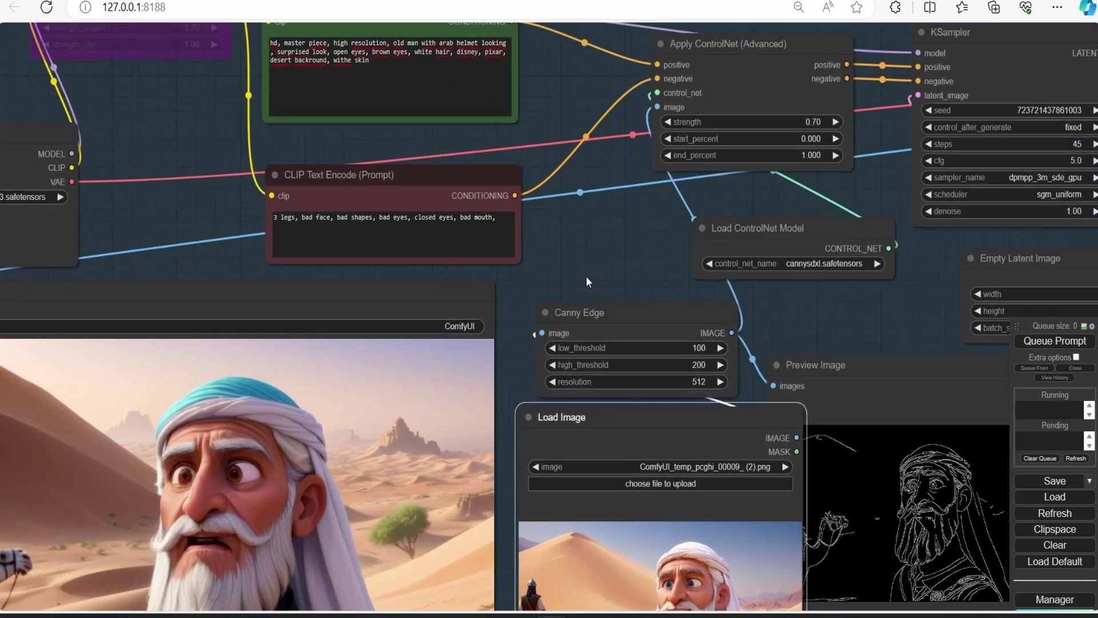
{"action": "left_click", "coordinate": [802, 97]}
{"action": "key", "text": "ctrl+b"}
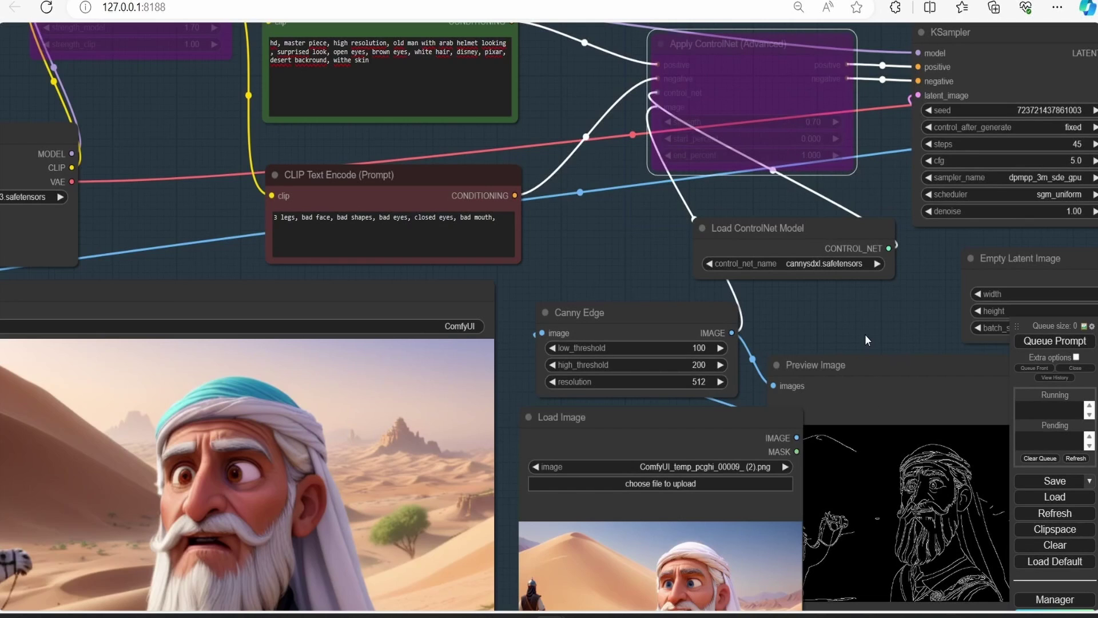
Step: Run the workflow to generate an image from the same prompt without ControlNet guidance
{"action": "scroll", "coordinate": [865, 322], "scroll_direction": "down", "scroll_amount": 2}
{"action": "left_click_drag", "start_coordinate": [820, 319], "coordinate": [904, 316]}
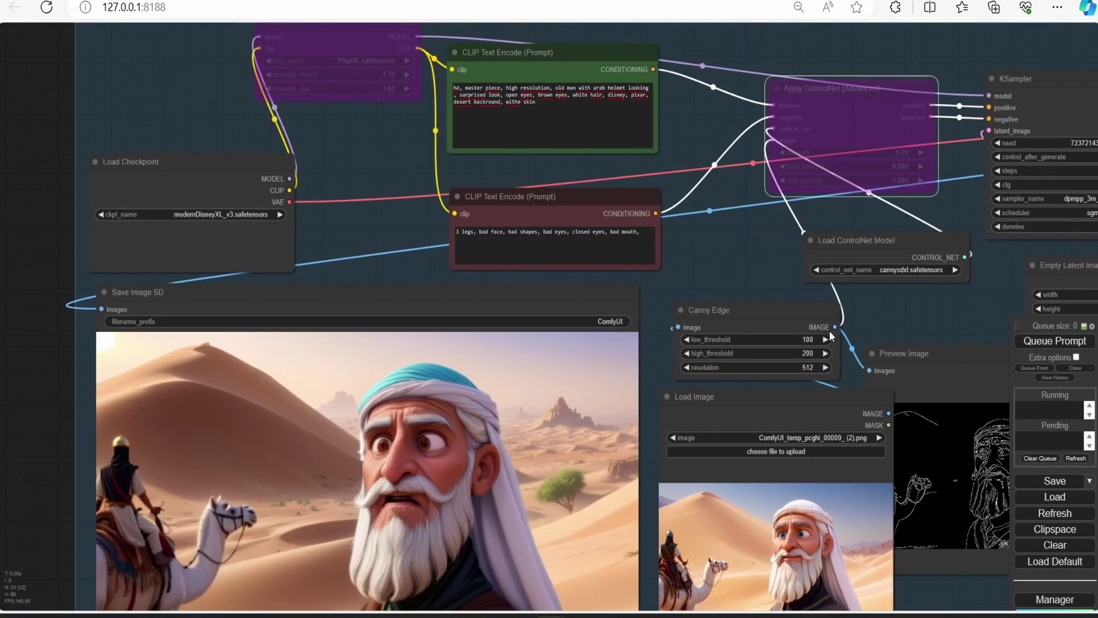
{"action": "left_click", "coordinate": [1055, 340]}
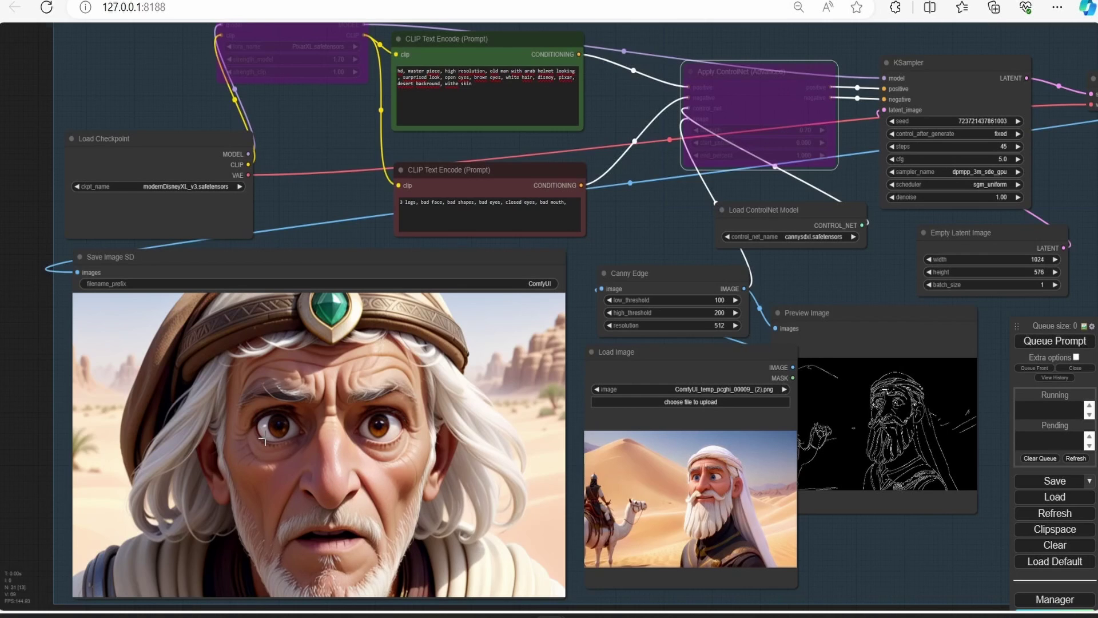
Step: Compare the image generated without ControlNet with the reference image in the Load Image node
{"action": "scroll", "coordinate": [264, 440], "scroll_direction": "up", "scroll_amount": 3}
{"action": "scroll", "coordinate": [632, 421], "scroll_direction": "down", "scroll_amount": 2}
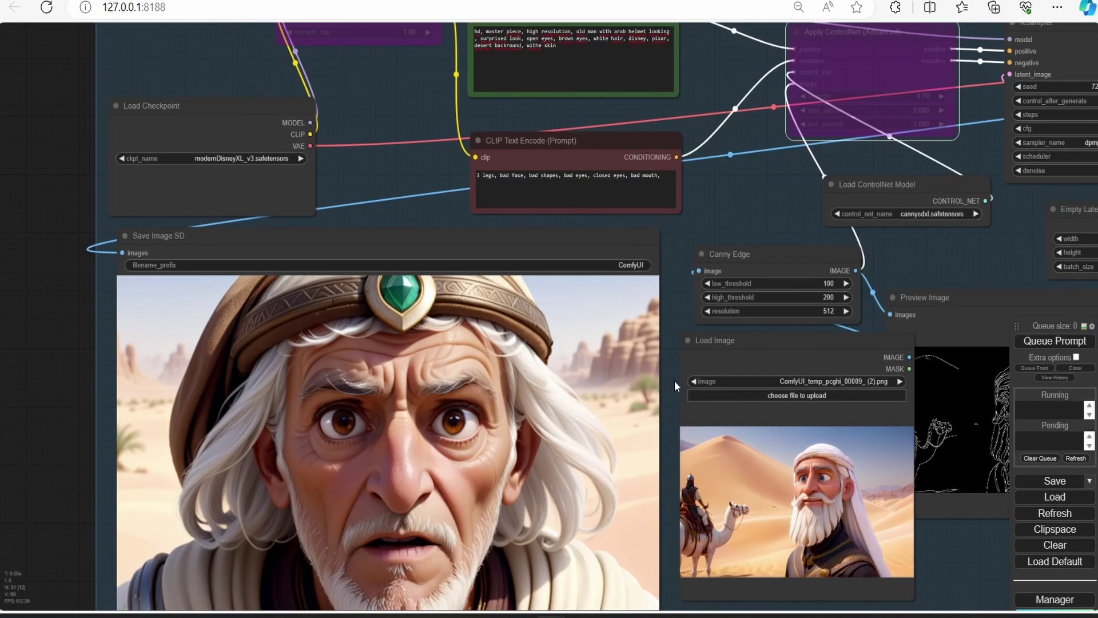
{"action": "left_click_drag", "start_coordinate": [664, 395], "coordinate": [668, 338]}
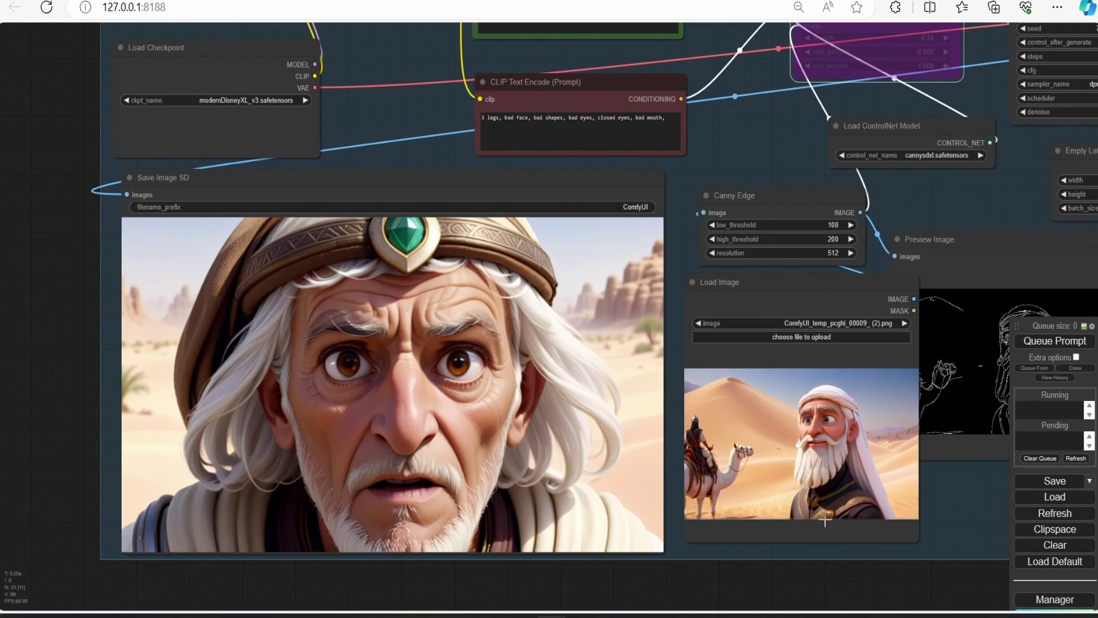
Step: Turn off the bypass on the Apply ControlNet (Advanced) node
{"action": "left_click_drag", "start_coordinate": [772, 180], "coordinate": [660, 304]}
{"action": "scroll", "coordinate": [687, 256], "scroll_direction": "down", "scroll_amount": 1}
{"action": "scroll", "coordinate": [777, 133], "scroll_direction": "up", "scroll_amount": 2}
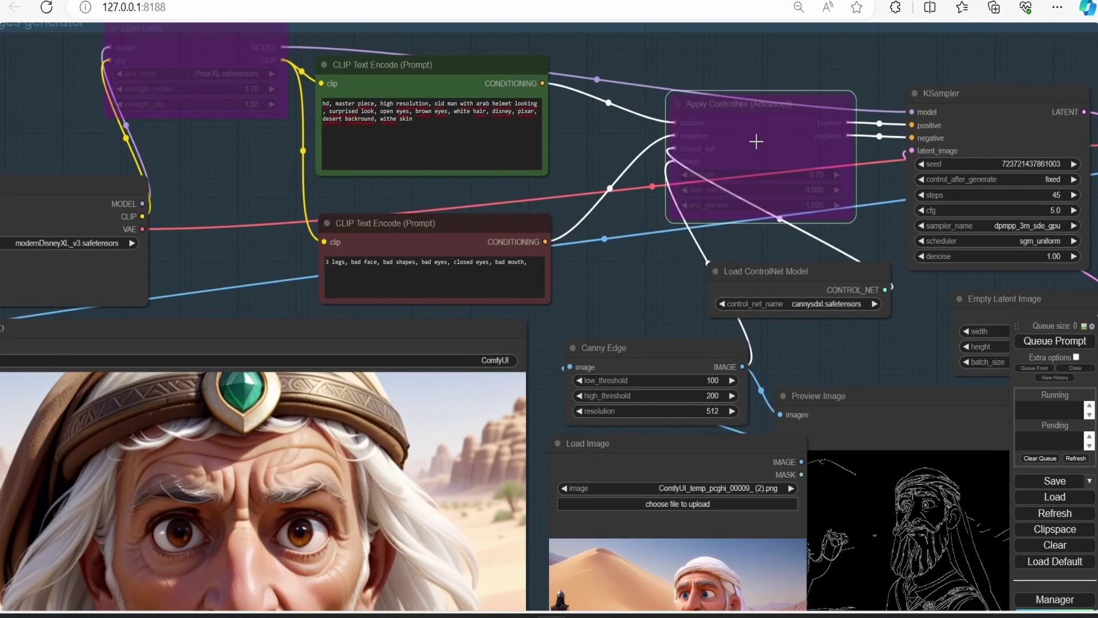
{"action": "scroll", "coordinate": [756, 142], "scroll_direction": "down", "scroll_amount": 3}
{"action": "scroll", "coordinate": [764, 355], "scroll_direction": "up", "scroll_amount": 3}
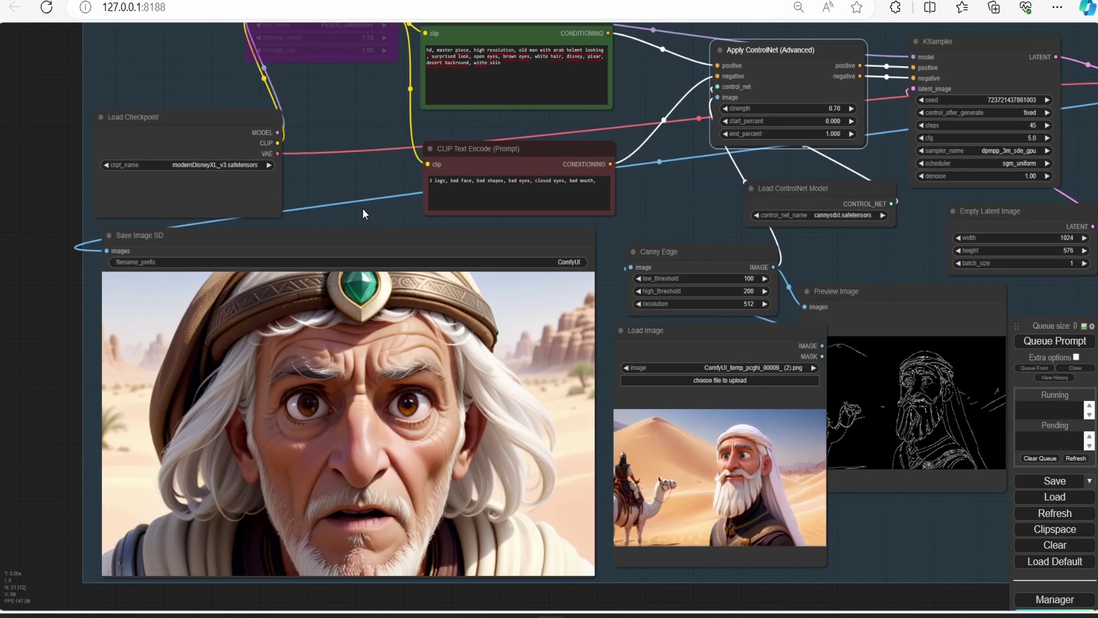
Step: Replace "surprised look" with "smiling" in the positive CLIP Text Encode prompt
{"action": "left_click_drag", "start_coordinate": [708, 225], "coordinate": [663, 307]}
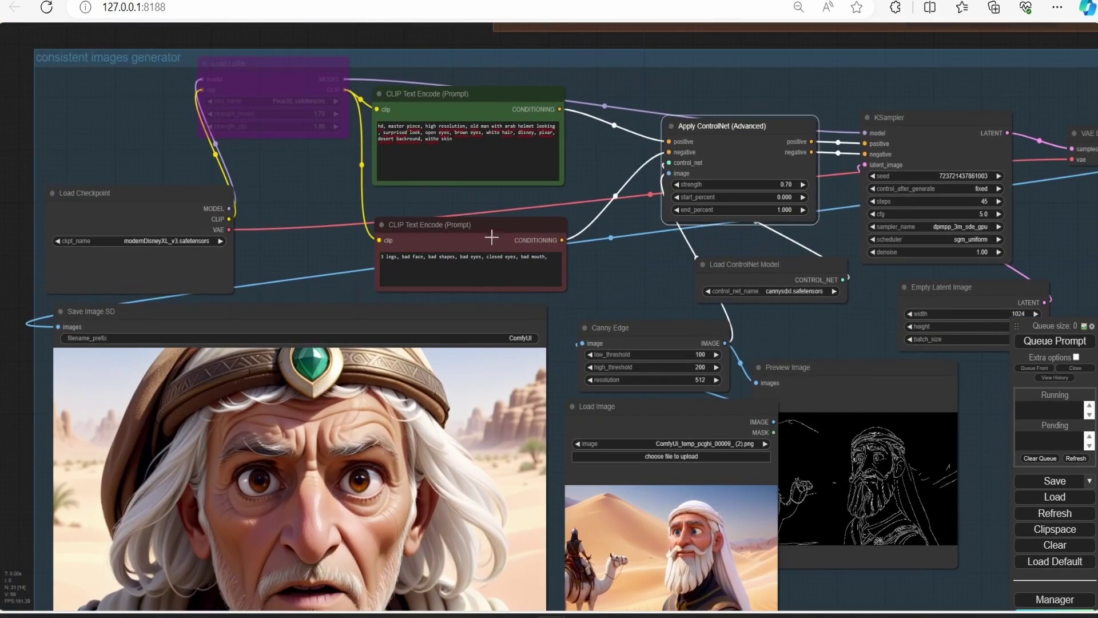
{"action": "scroll", "coordinate": [363, 188], "scroll_direction": "up", "scroll_amount": 6}
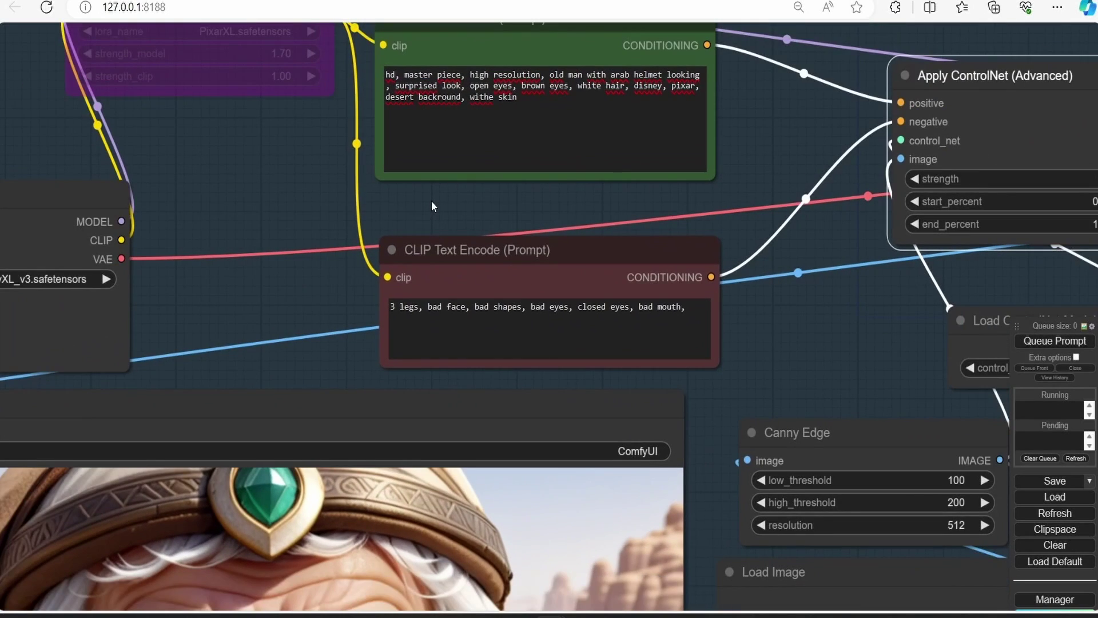
{"action": "left_click_drag", "start_coordinate": [431, 201], "coordinate": [422, 419]}
{"action": "scroll", "coordinate": [303, 328], "scroll_direction": "up", "scroll_amount": 3}
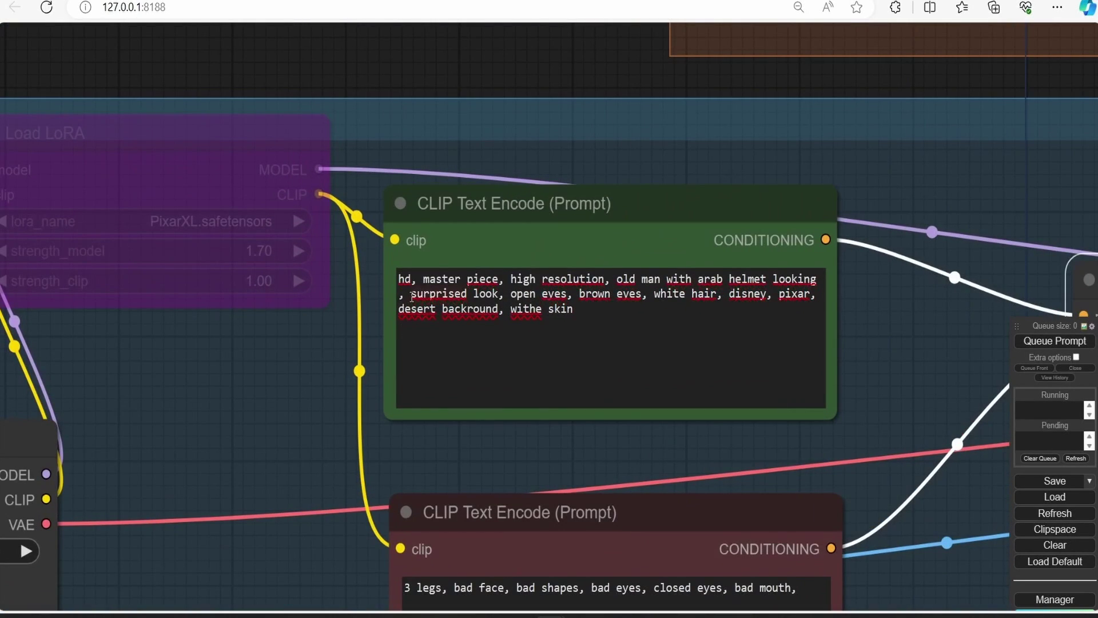
{"action": "left_click_drag", "start_coordinate": [412, 296], "coordinate": [493, 296]}
{"action": "type", "text": "smiling"}
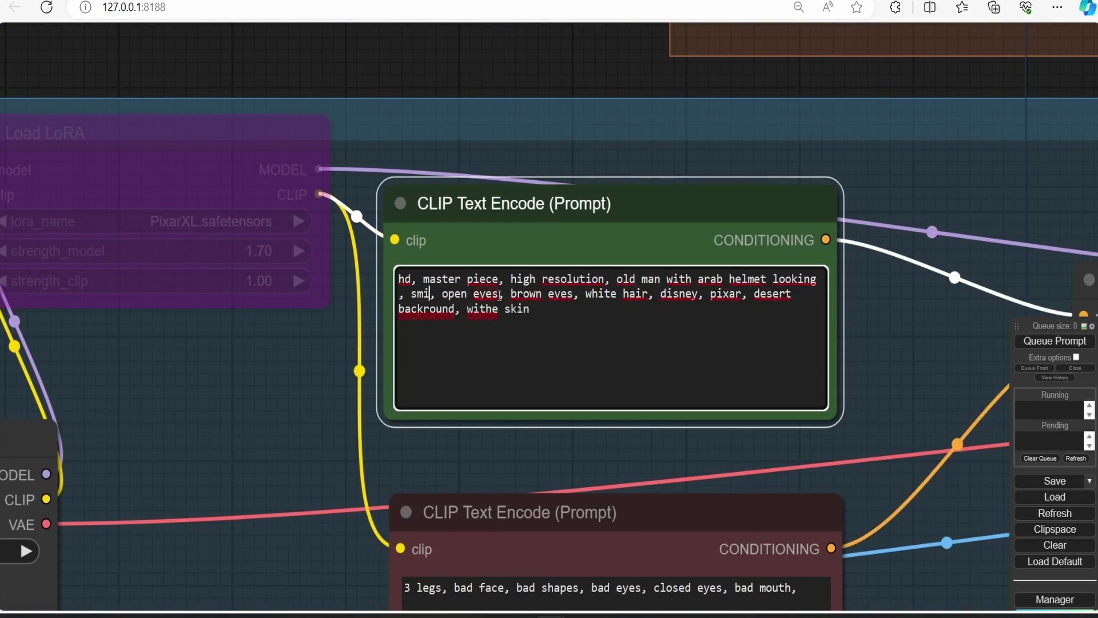
Step: Run the workflow with the smiling prompt and compare the generated character with the reference image
{"action": "scroll", "coordinate": [881, 329], "scroll_direction": "down", "scroll_amount": 3}
{"action": "left_click_drag", "start_coordinate": [881, 329], "coordinate": [712, 245]}
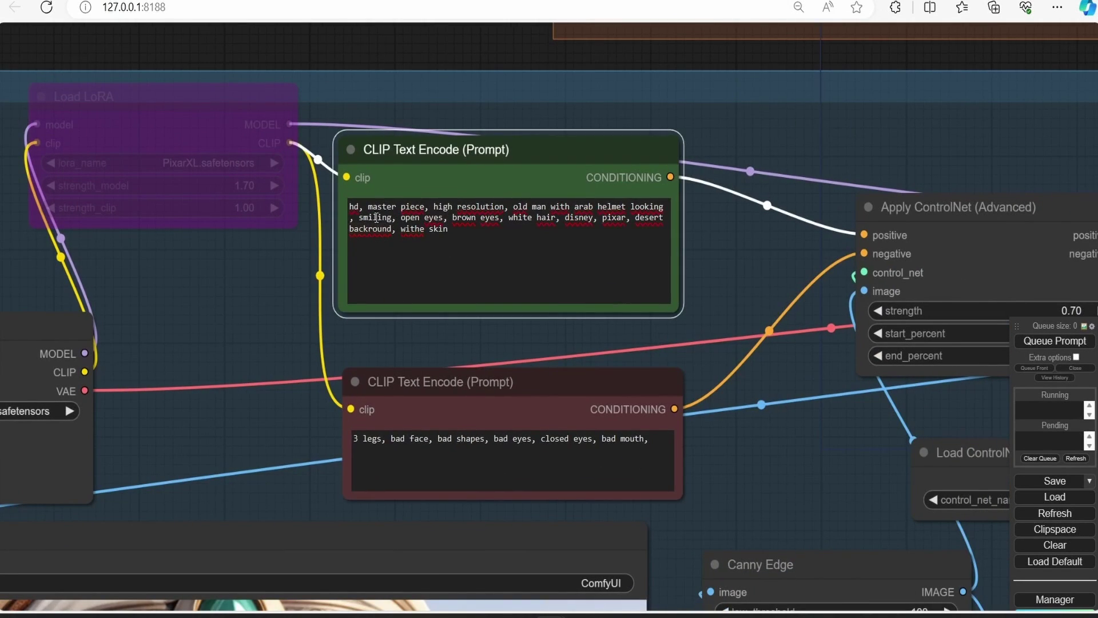
{"action": "scroll", "coordinate": [804, 377], "scroll_direction": "down", "scroll_amount": 3}
{"action": "left_click_drag", "start_coordinate": [862, 468], "coordinate": [581, 207]}
{"action": "scroll", "coordinate": [664, 270], "scroll_direction": "down", "scroll_amount": 1}
{"action": "left_click", "coordinate": [1036, 338]}
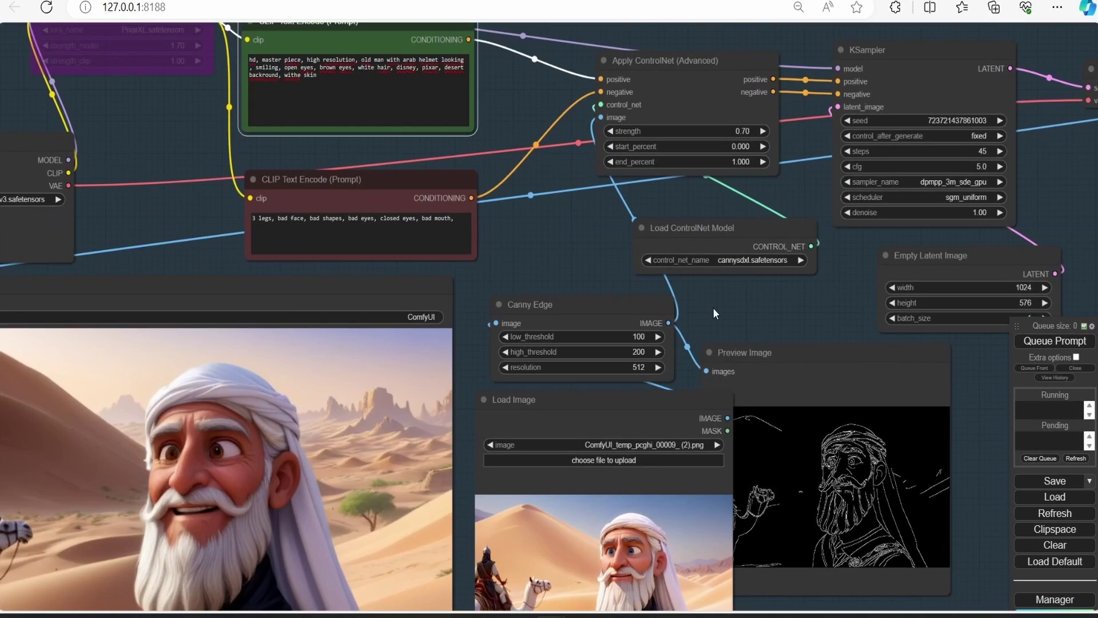
{"action": "left_click_drag", "start_coordinate": [713, 307], "coordinate": [800, 173]}
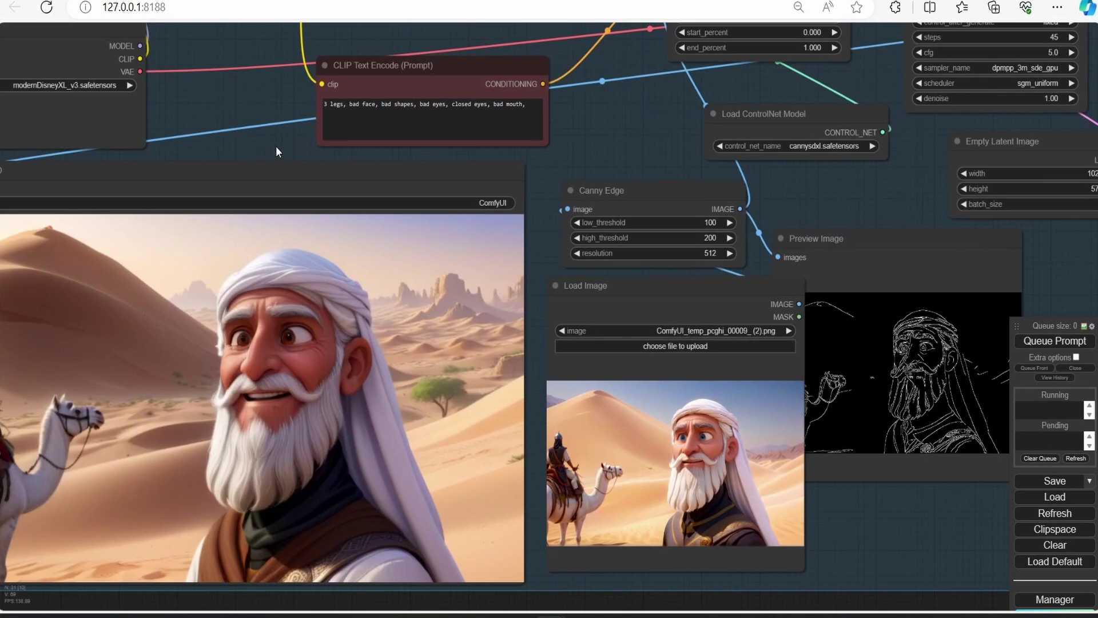
{"action": "left_click_drag", "start_coordinate": [276, 151], "coordinate": [396, 178]}
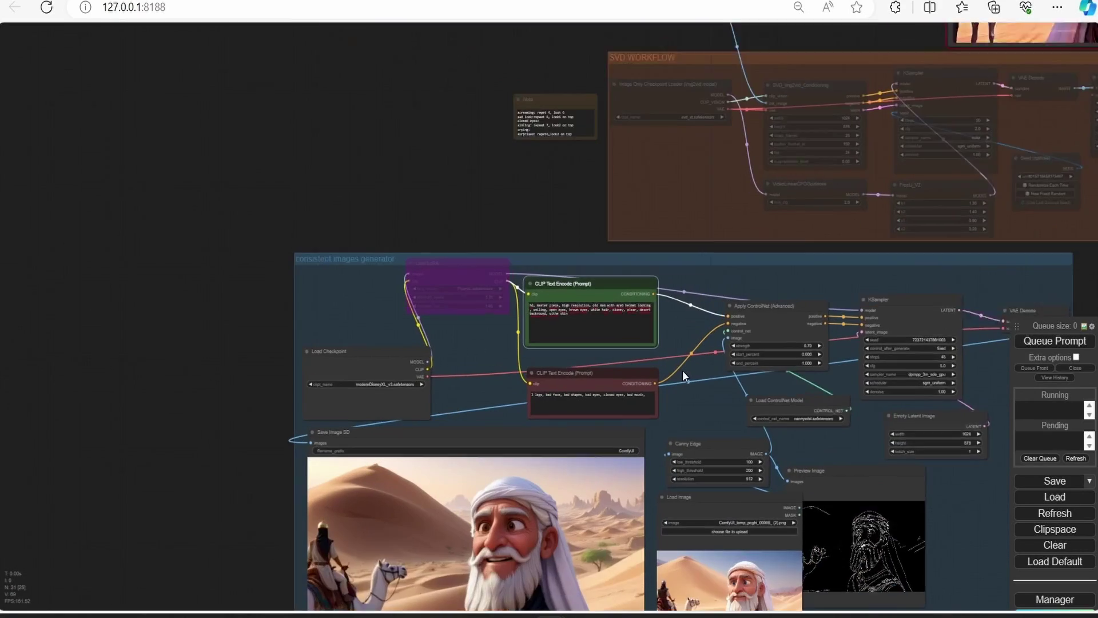
Step: Set all nodes in the batch image group to Always
{"action": "scroll", "coordinate": [682, 370], "scroll_direction": "up", "scroll_amount": 2}
{"action": "left_click_drag", "start_coordinate": [506, 225], "coordinate": [522, 565]}
{"action": "left_click_drag", "start_coordinate": [513, 184], "coordinate": [482, 365]}
{"action": "scroll", "coordinate": [482, 365], "scroll_direction": "down", "scroll_amount": 1}
{"action": "left_click_drag", "start_coordinate": [795, 392], "coordinate": [628, 91]}
{"action": "left_click_drag", "start_coordinate": [296, 197], "coordinate": [409, 487]}
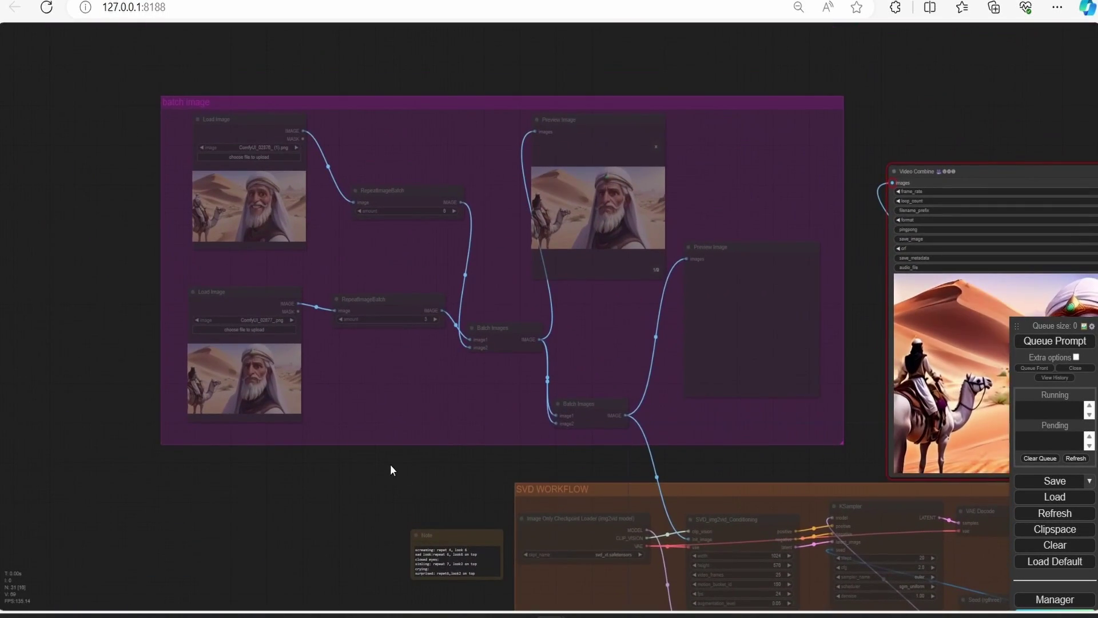
{"action": "scroll", "coordinate": [379, 451], "scroll_direction": "up", "scroll_amount": 5}
{"action": "scroll", "coordinate": [420, 321], "scroll_direction": "down", "scroll_amount": 3}
{"action": "left_click_drag", "start_coordinate": [420, 321], "coordinate": [437, 457]}
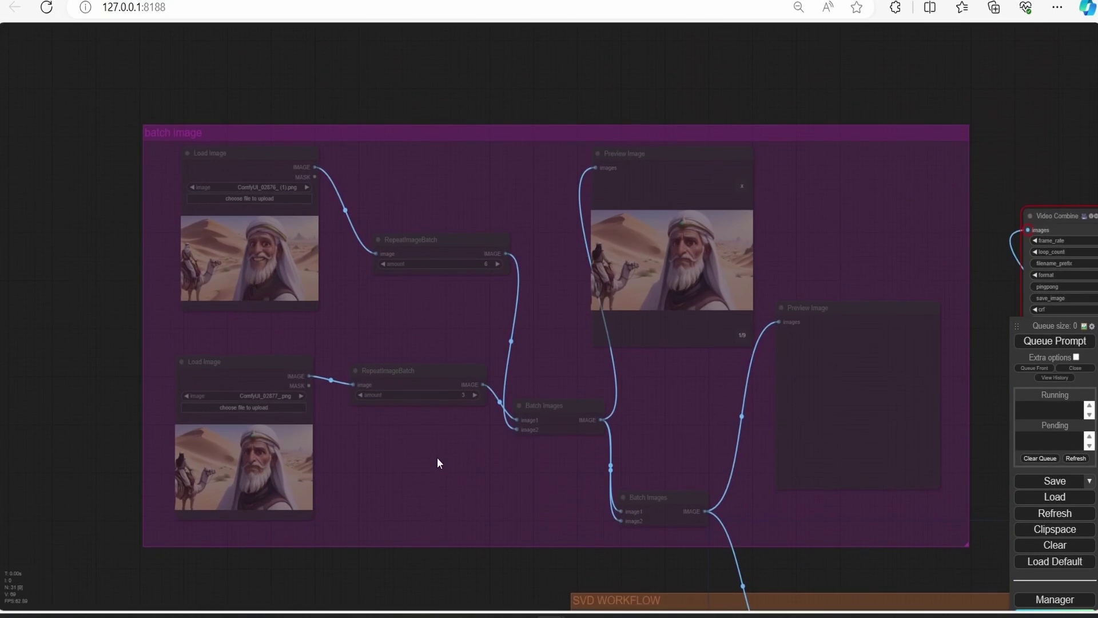
{"action": "right_click", "coordinate": [634, 422]}
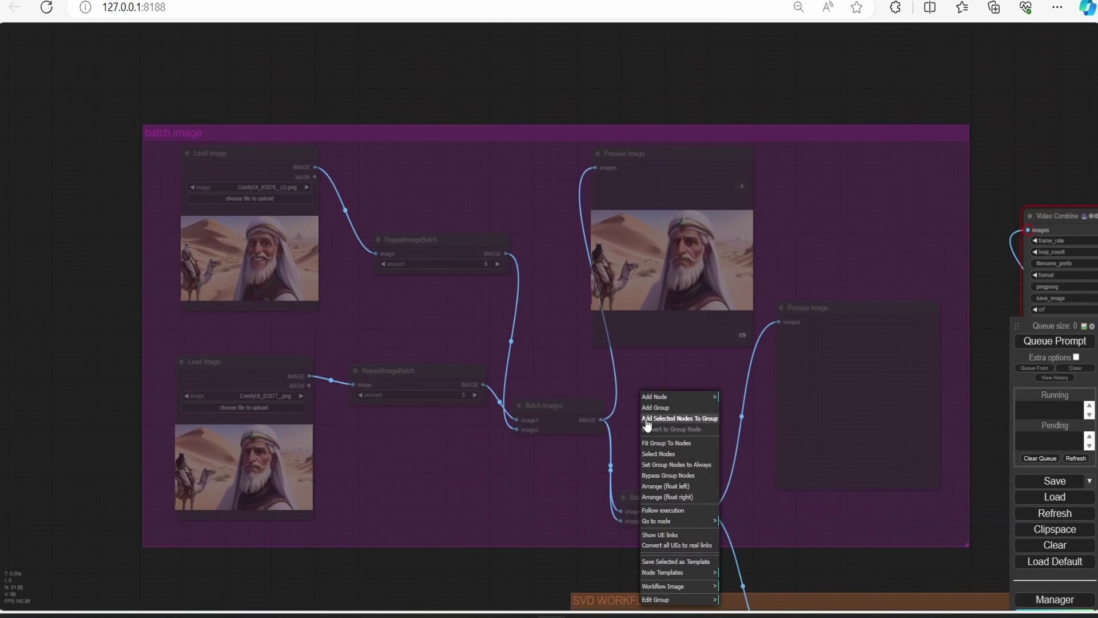
{"action": "left_click", "coordinate": [709, 465]}
Step: Set all nodes in the consistent images generator group to Never
{"action": "left_click_drag", "start_coordinate": [496, 525], "coordinate": [609, 197]}
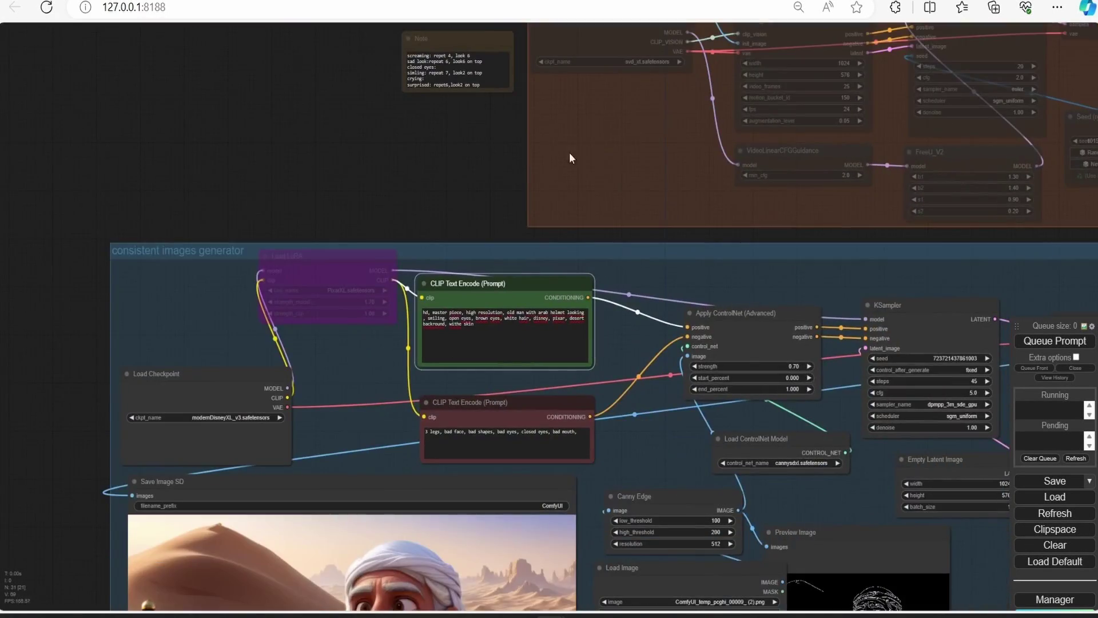
{"action": "left_click_drag", "start_coordinate": [754, 252], "coordinate": [578, 245]}
{"action": "left_click_drag", "start_coordinate": [199, 213], "coordinate": [386, 210]}
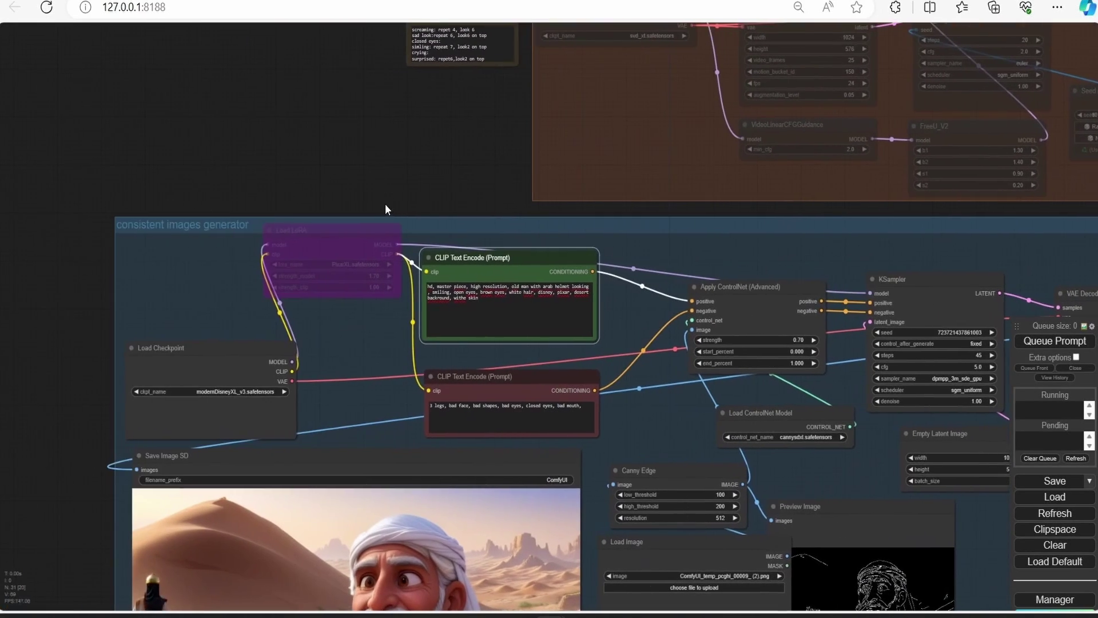
{"action": "right_click", "coordinate": [815, 239]}
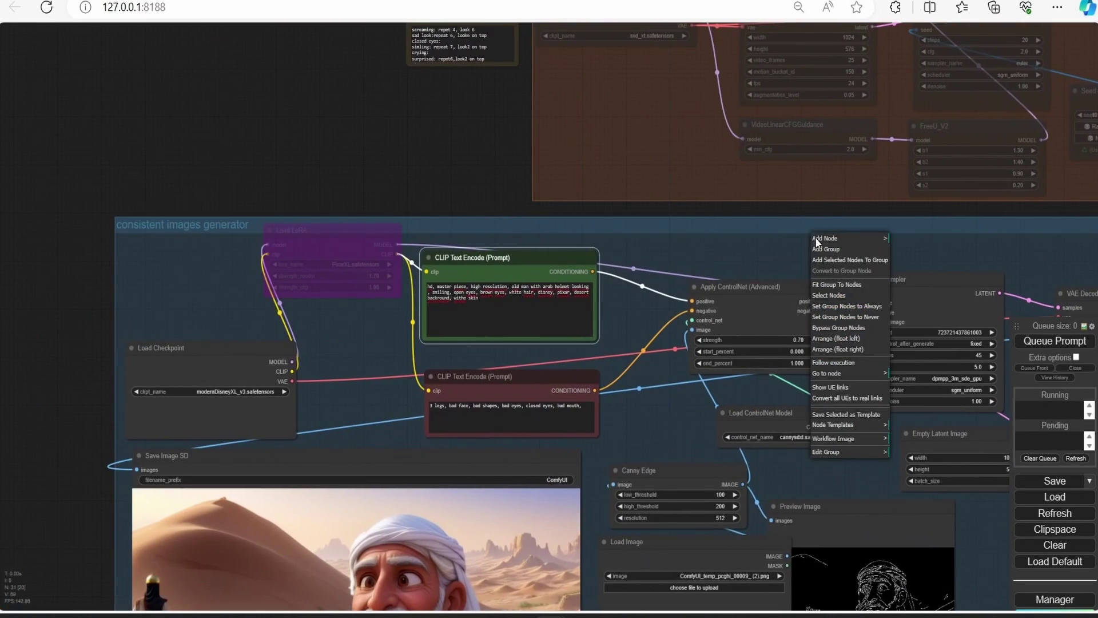
{"action": "left_click", "coordinate": [863, 317]}
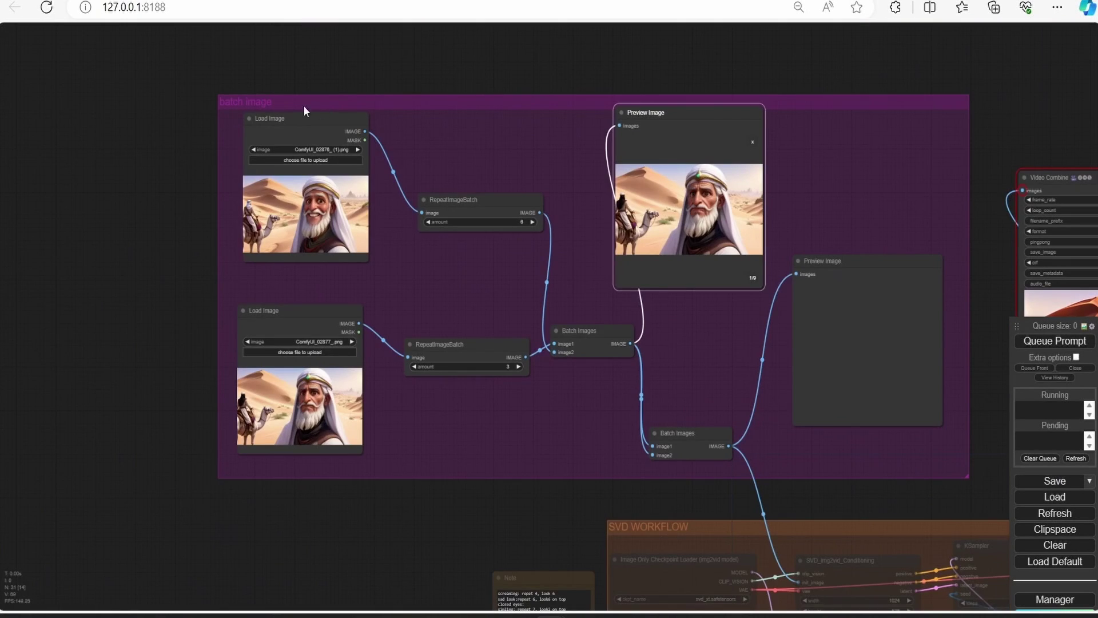
Step: Examine how the Load Image, RepeatImageBatch and Batch Images nodes are chained in the batch image group
{"action": "scroll", "coordinate": [414, 271], "scroll_direction": "up", "scroll_amount": 2}
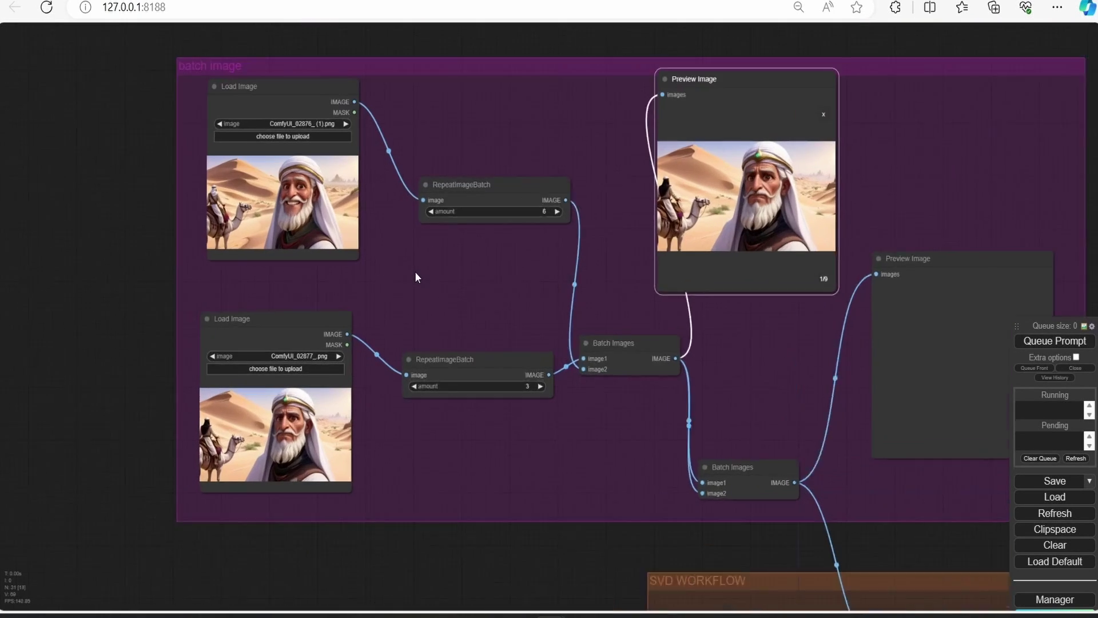
{"action": "scroll", "coordinate": [415, 277], "scroll_direction": "up", "scroll_amount": 1}
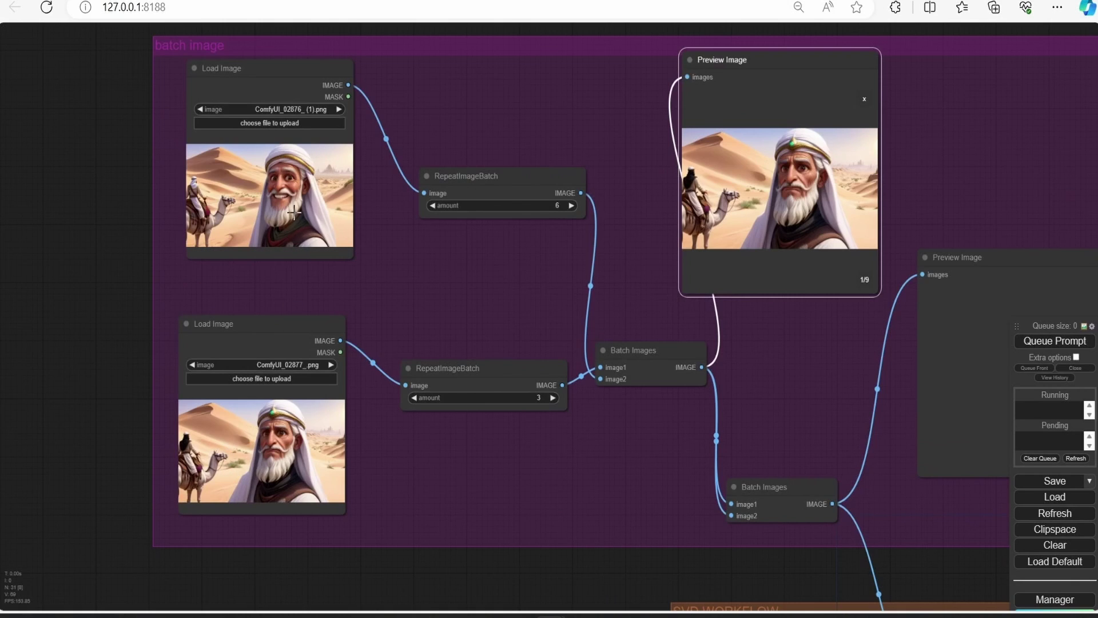
{"action": "left_click_drag", "start_coordinate": [803, 382], "coordinate": [617, 326]}
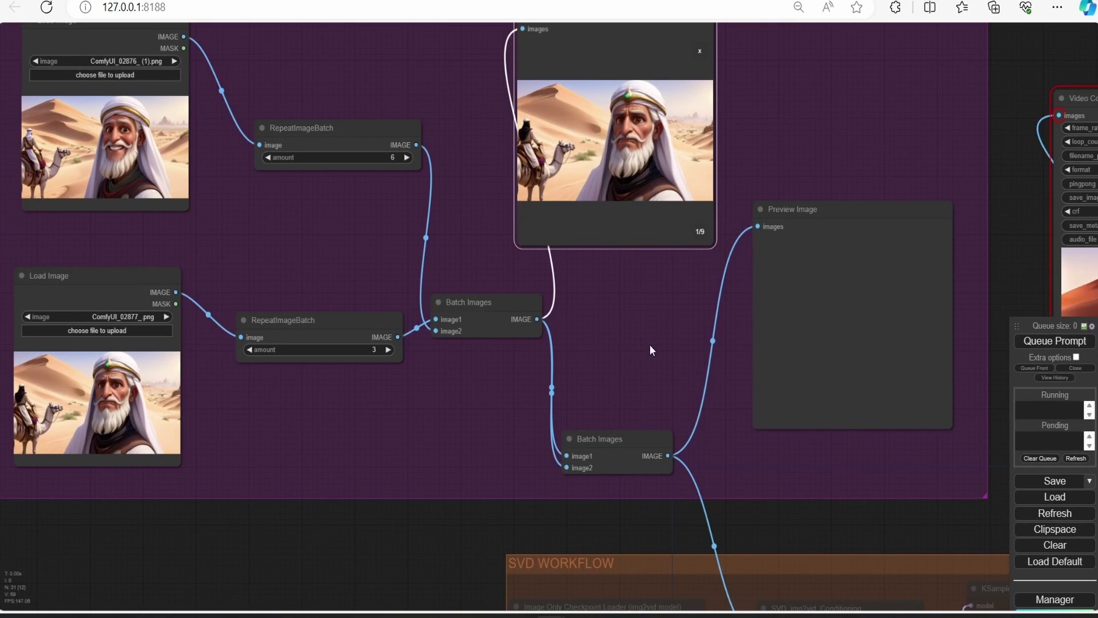
{"action": "scroll", "coordinate": [650, 344], "scroll_direction": "up", "scroll_amount": 2}
{"action": "scroll", "coordinate": [658, 354], "scroll_direction": "down", "scroll_amount": 2}
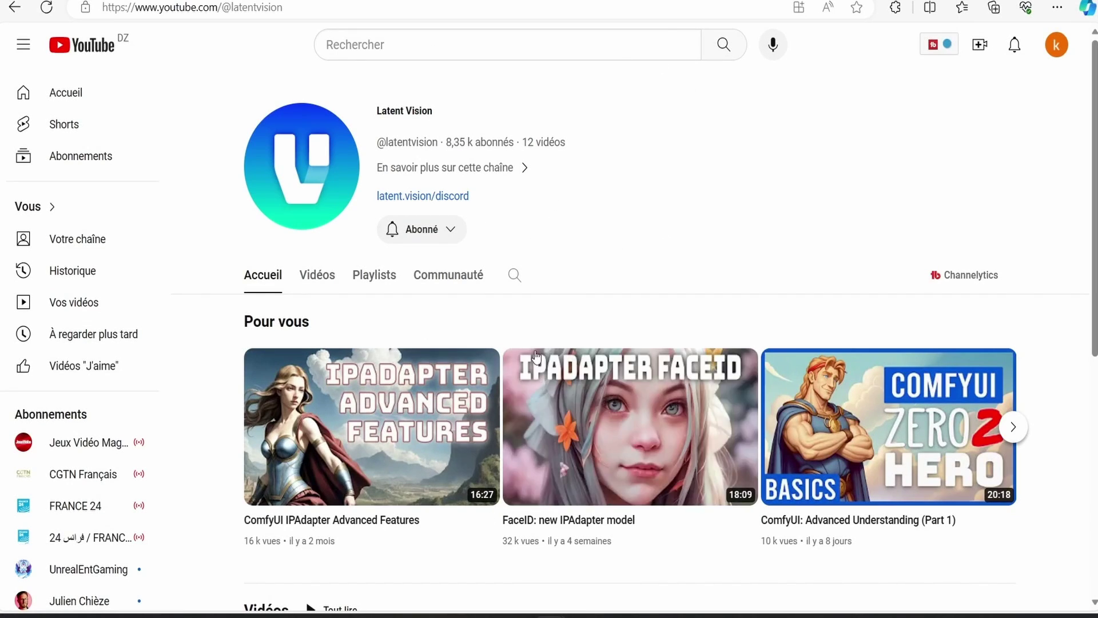
Step: Switch to YouTube and look over the Latent Vision channel's home page and videos
{"action": "scroll", "coordinate": [813, 194], "scroll_direction": "down", "scroll_amount": 3}
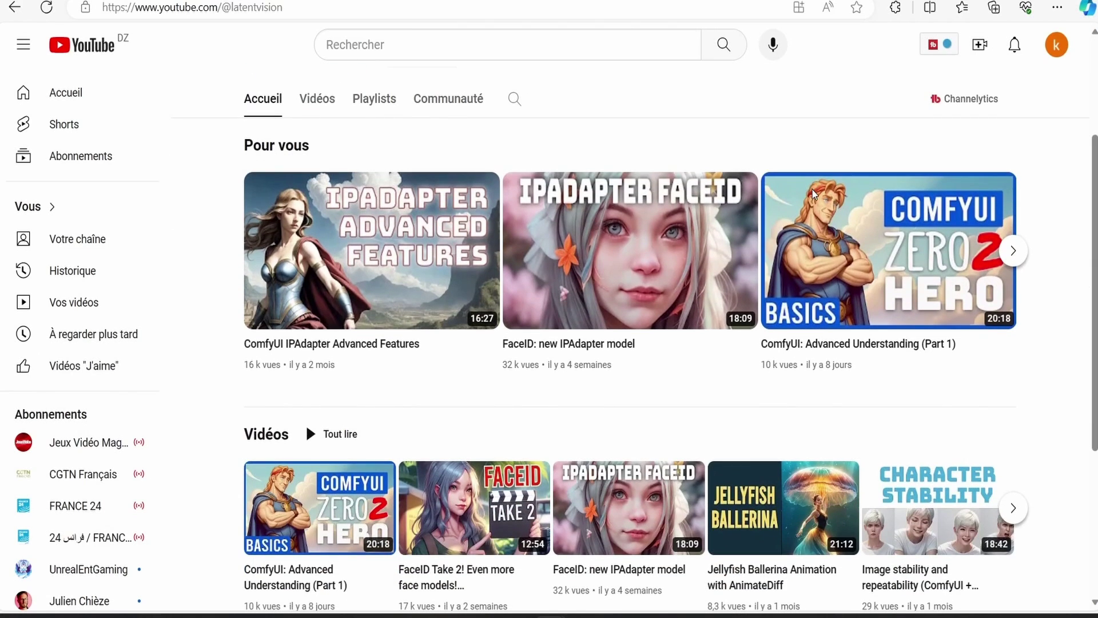
{"action": "scroll", "coordinate": [813, 195], "scroll_direction": "up", "scroll_amount": 3}
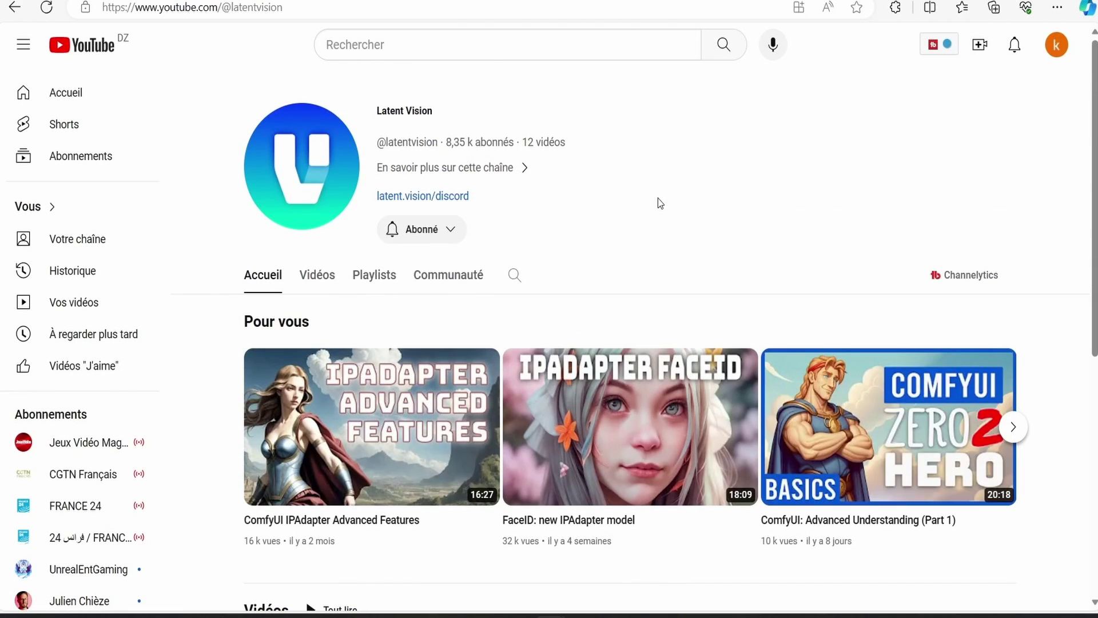
{"action": "scroll", "coordinate": [658, 200], "scroll_direction": "down", "scroll_amount": 3}
{"action": "scroll", "coordinate": [658, 201], "scroll_direction": "up", "scroll_amount": 3}
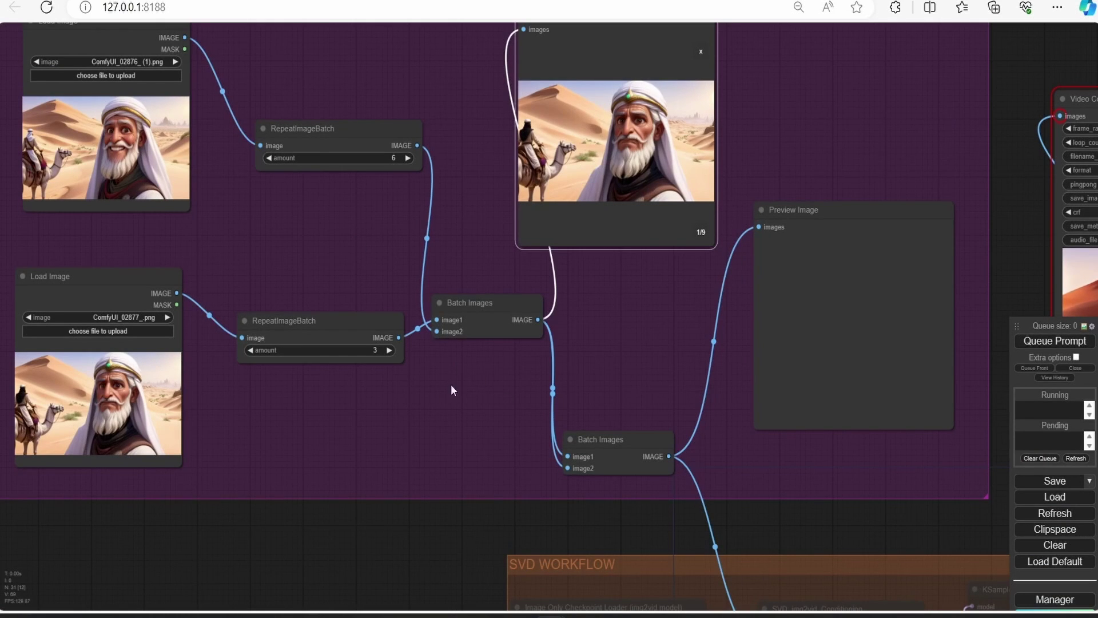
Step: Return to ComfyUI, run the workflow to batch the two loaded expression images, and inspect the batch previews
{"action": "left_click_drag", "start_coordinate": [399, 398], "coordinate": [464, 457]}
{"action": "scroll", "coordinate": [516, 451], "scroll_direction": "down", "scroll_amount": 2}
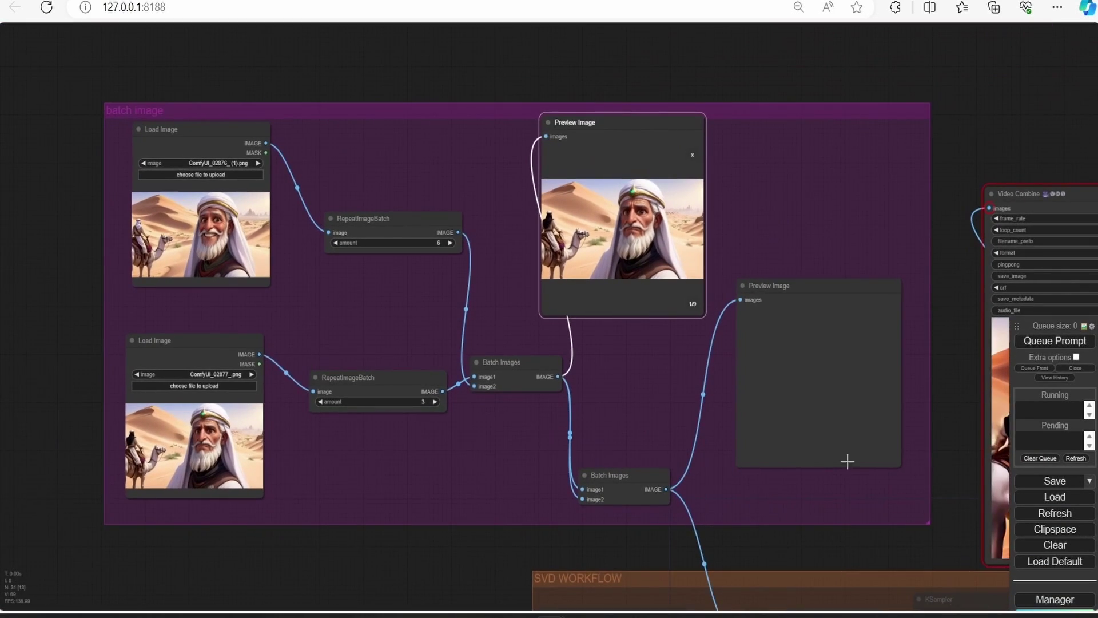
{"action": "left_click", "coordinate": [1057, 341]}
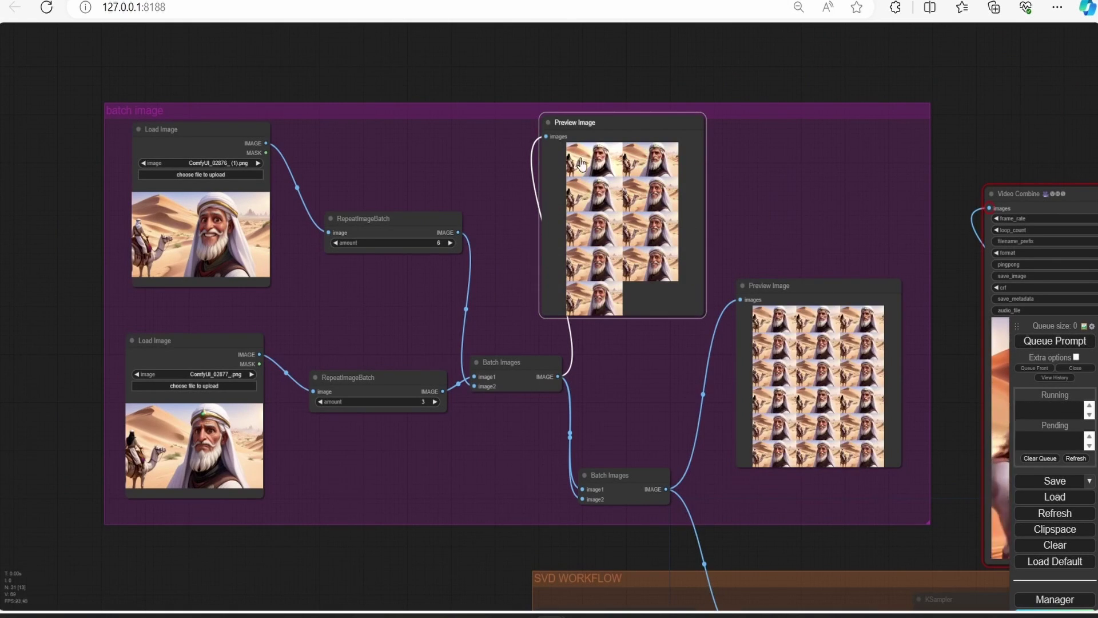
{"action": "scroll", "coordinate": [592, 160], "scroll_direction": "up", "scroll_amount": 2}
{"action": "left_click_drag", "start_coordinate": [599, 121], "coordinate": [676, 117]}
{"action": "left_click_drag", "start_coordinate": [242, 385], "coordinate": [330, 390]}
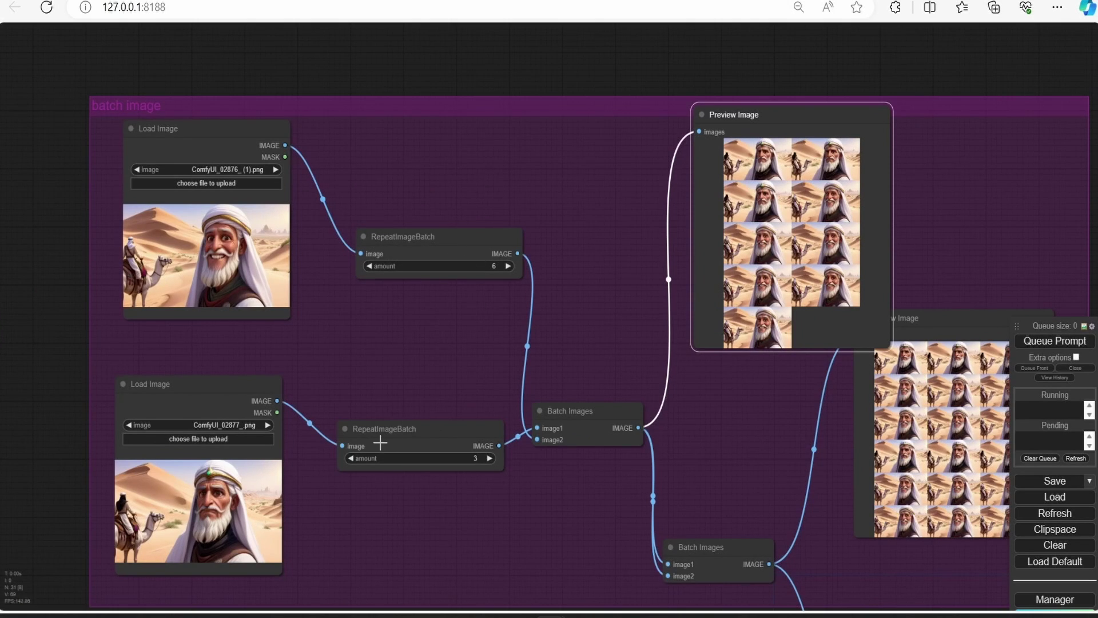
{"action": "scroll", "coordinate": [592, 356], "scroll_direction": "up", "scroll_amount": 2}
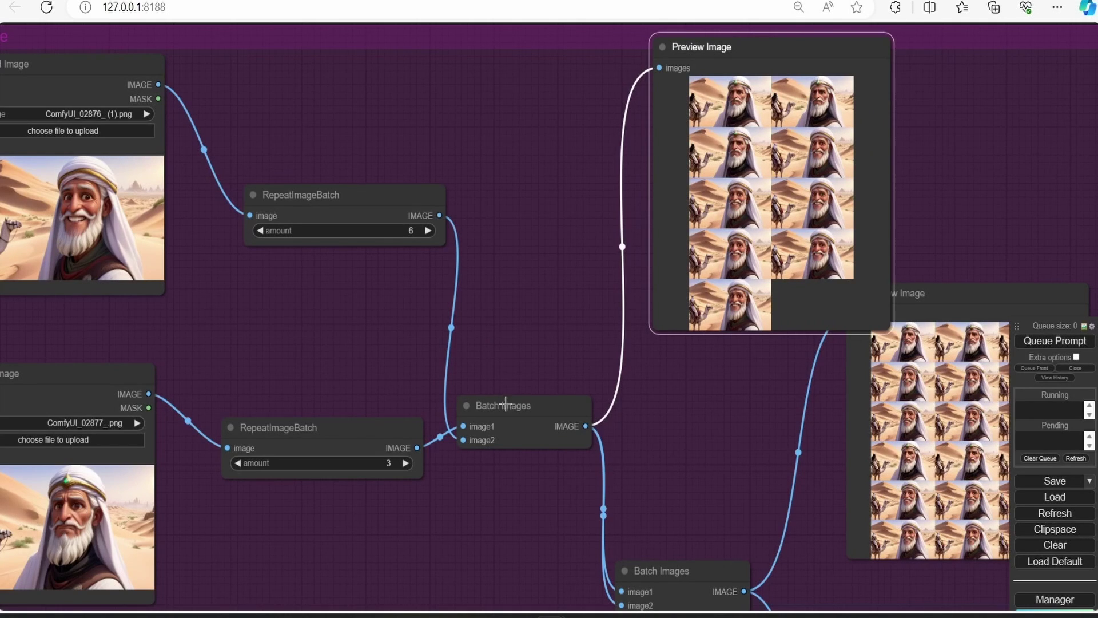
{"action": "left_click_drag", "start_coordinate": [587, 309], "coordinate": [512, 338]}
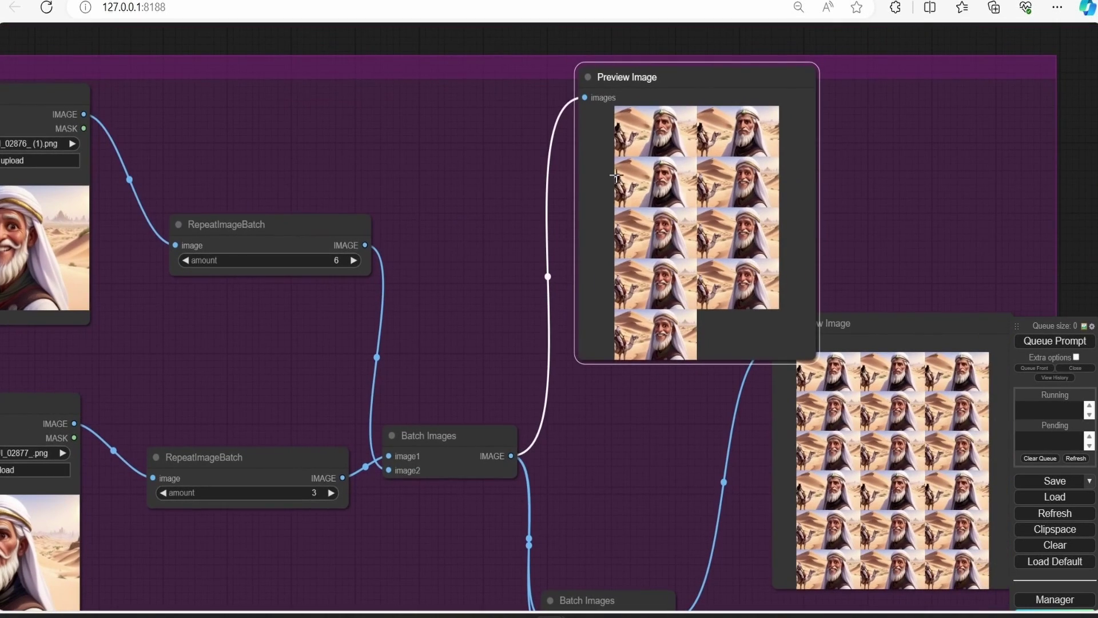
Step: Enlarge an image in the first batch's Preview Image node and step through the frames
{"action": "left_click", "coordinate": [655, 139]}
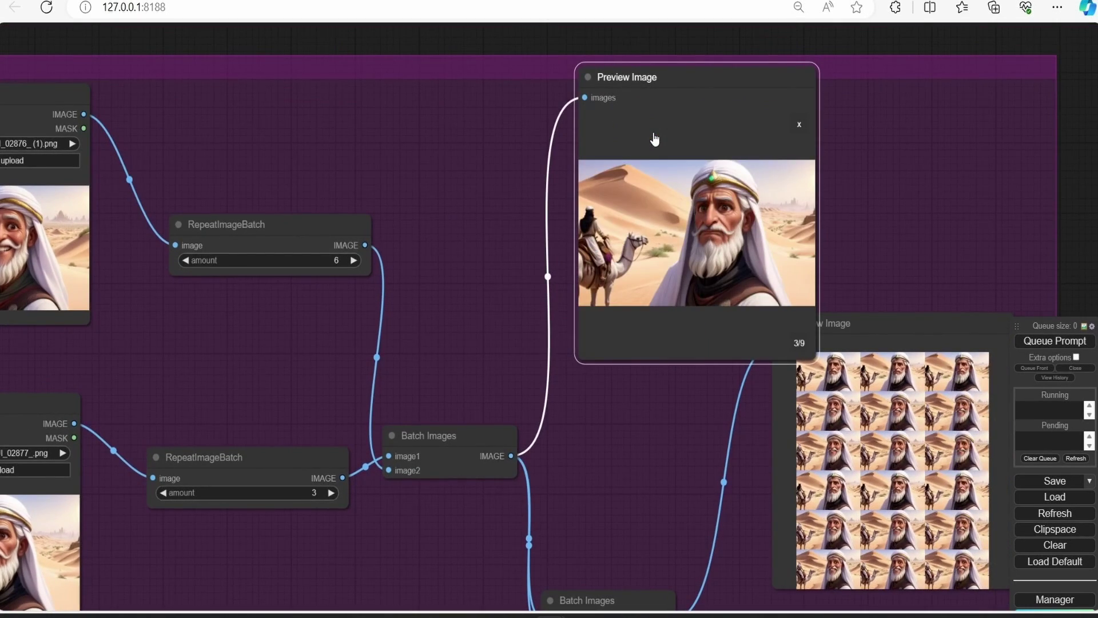
{"action": "key", "text": "Right"}
{"action": "key", "text": "Right"}
{"action": "key", "text": "Right"}
{"action": "key", "text": "Right"}
Step: Move the second Batch Images node up, nearly level with the first Batch Images node
{"action": "left_click_drag", "start_coordinate": [648, 428], "coordinate": [566, 335]}
{"action": "left_click_drag", "start_coordinate": [566, 490], "coordinate": [609, 372]}
{"action": "left_click_drag", "start_coordinate": [598, 325], "coordinate": [459, 331]}
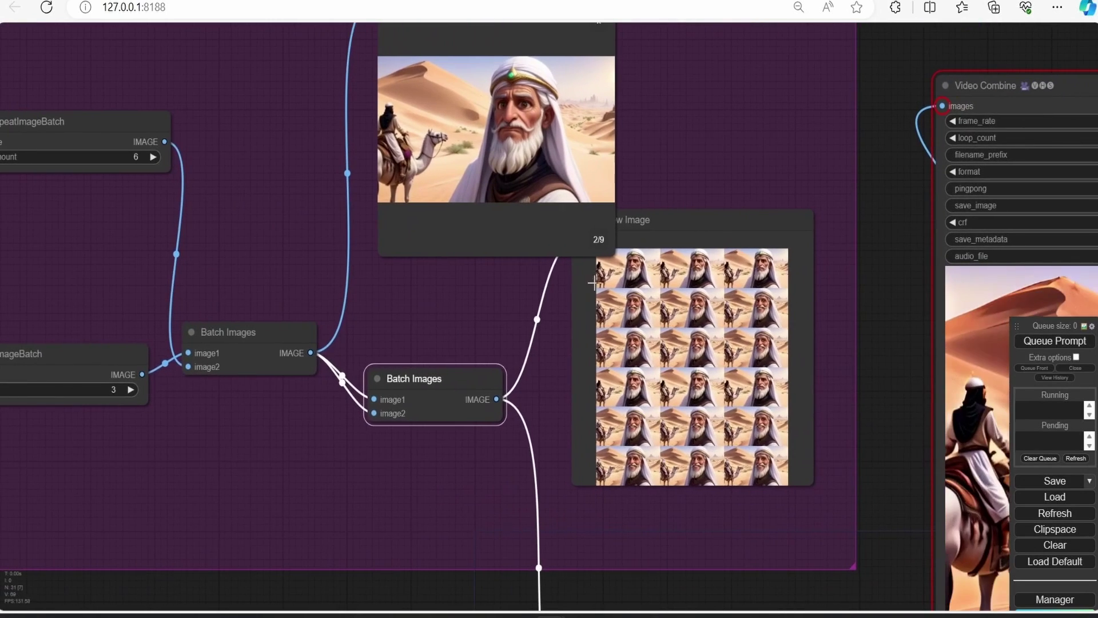
Step: Enlarge the first image in the second batch's Preview Image node and step through its frames
{"action": "left_click", "coordinate": [638, 276]}
{"action": "left_click", "coordinate": [639, 277]}
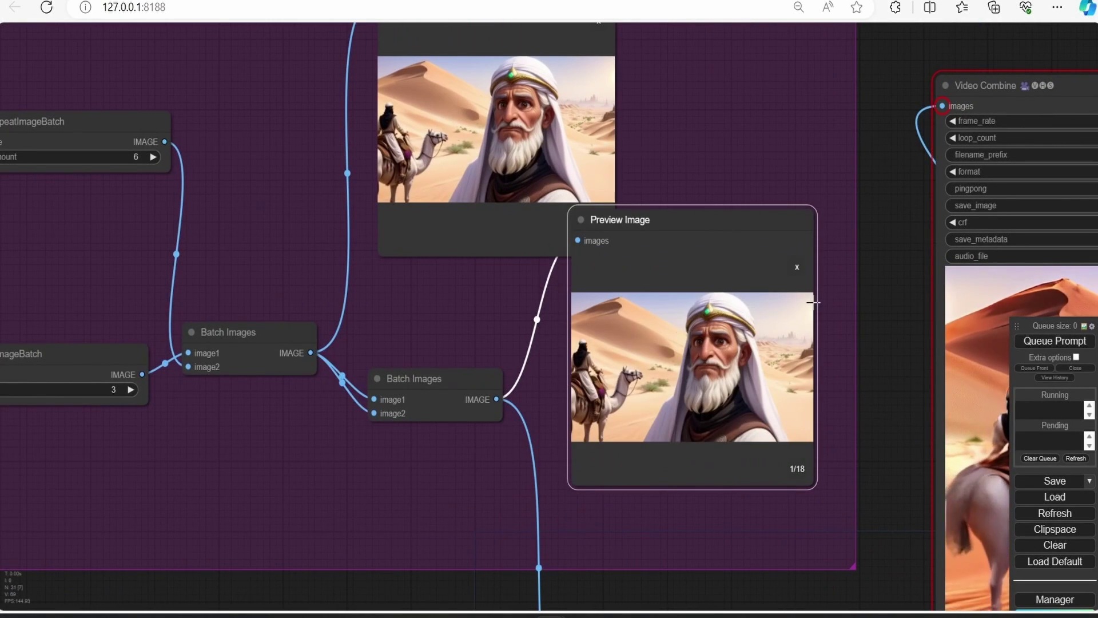
{"action": "key", "text": "Right"}
{"action": "key", "text": "Right"}
{"action": "key", "text": "Right"}
{"action": "key", "text": "Right"}
{"action": "key", "text": "Right"}
{"action": "key", "text": "Right"}
{"action": "key", "text": "Right"}
{"action": "key", "text": "Right"}
{"action": "key", "text": "Right"}
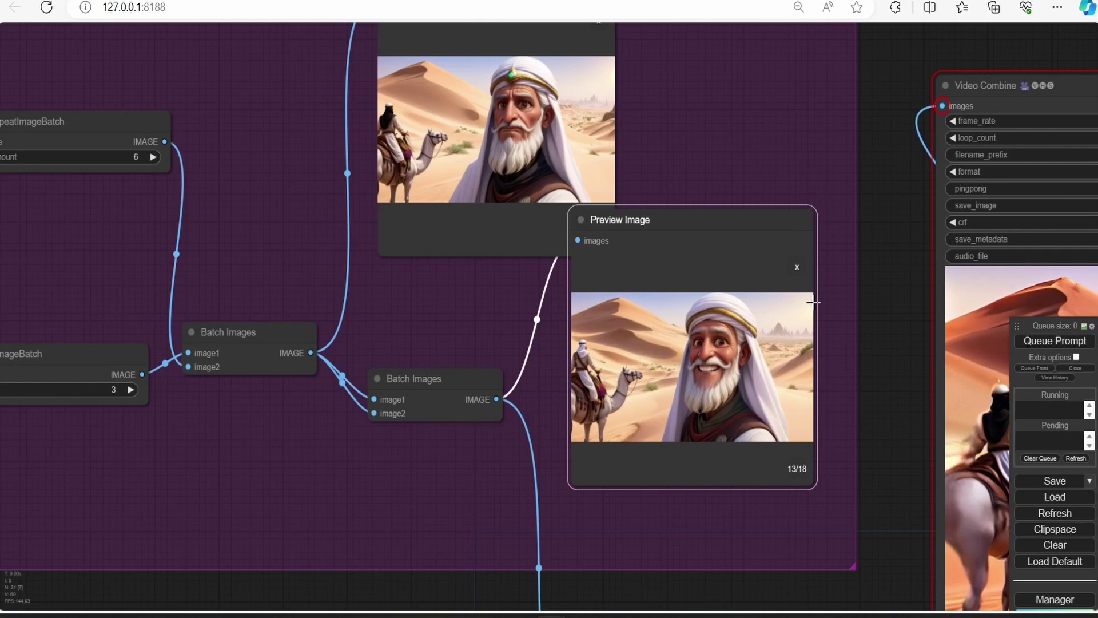
Step: Read the note on repeat counts per expression and compare it with the two RepeatImageBatch amounts
{"action": "scroll", "coordinate": [709, 382], "scroll_direction": "down", "scroll_amount": 2}
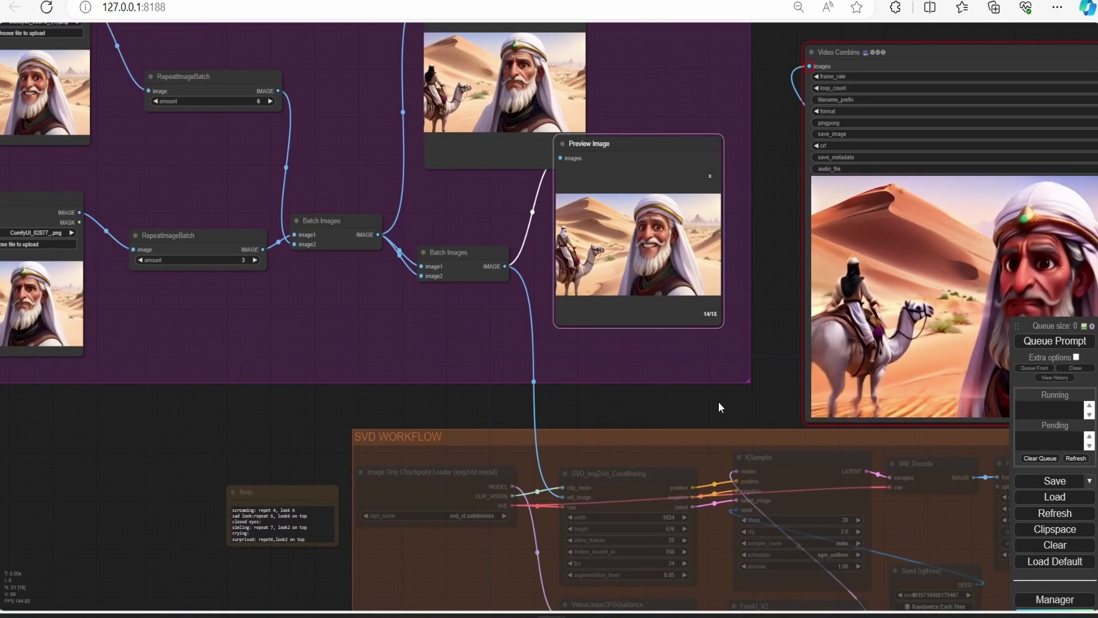
{"action": "scroll", "coordinate": [718, 401], "scroll_direction": "up", "scroll_amount": 1}
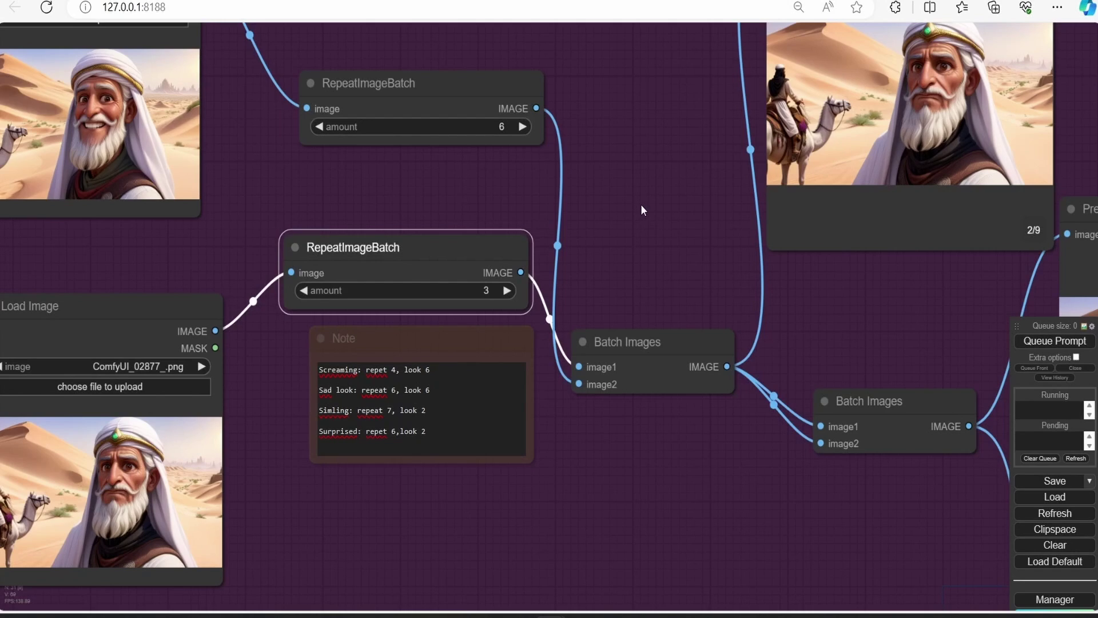
{"action": "scroll", "coordinate": [641, 206], "scroll_direction": "down", "scroll_amount": 2}
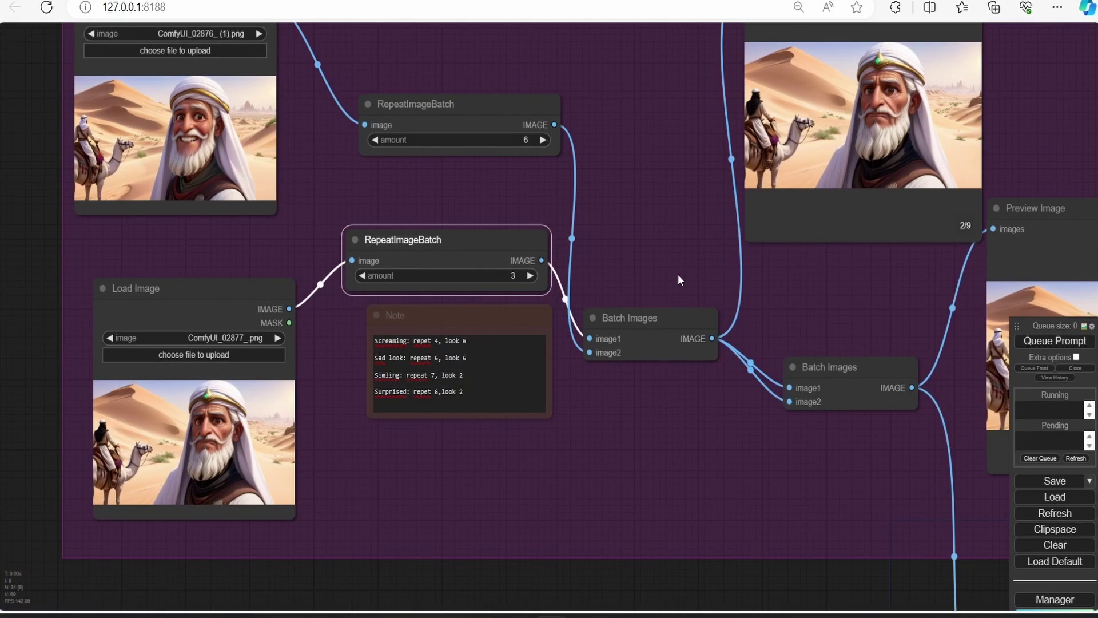
{"action": "scroll", "coordinate": [677, 273], "scroll_direction": "up", "scroll_amount": 3}
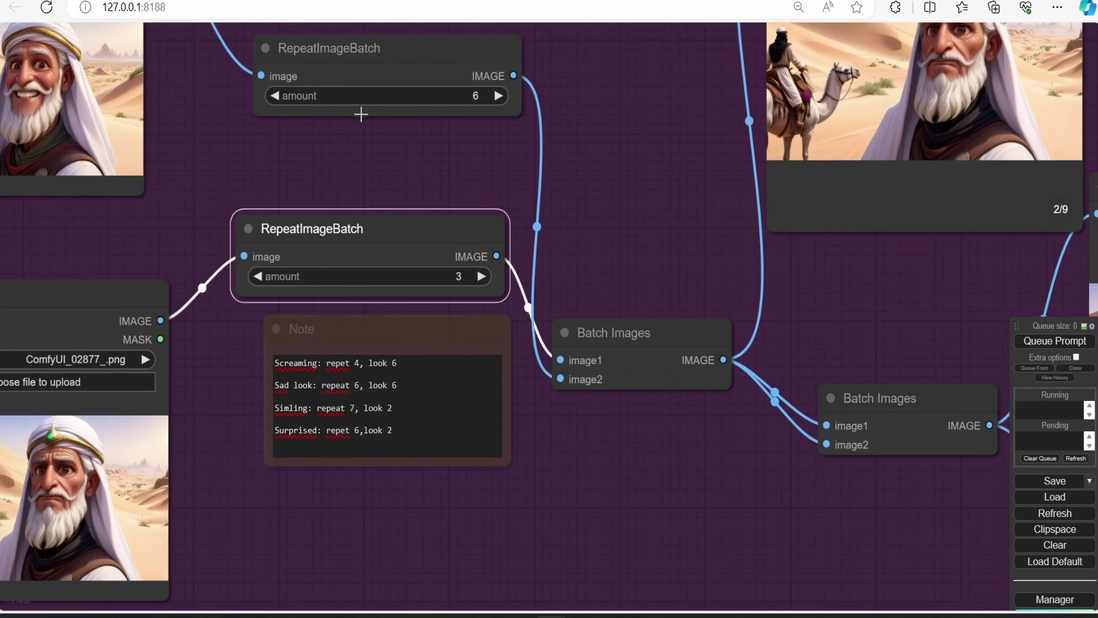
{"action": "scroll", "coordinate": [661, 266], "scroll_direction": "down", "scroll_amount": 2}
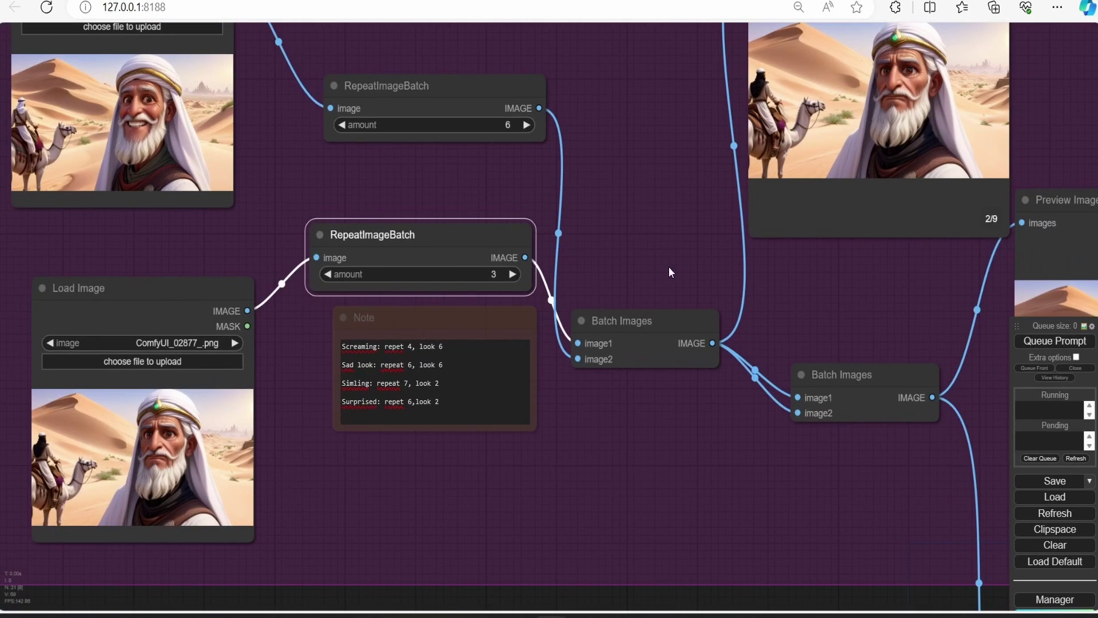
Step: Set all nodes in the SVD WORKFLOW group to Always
{"action": "left_click_drag", "start_coordinate": [832, 309], "coordinate": [534, 268]}
{"action": "scroll", "coordinate": [623, 284], "scroll_direction": "down", "scroll_amount": 4}
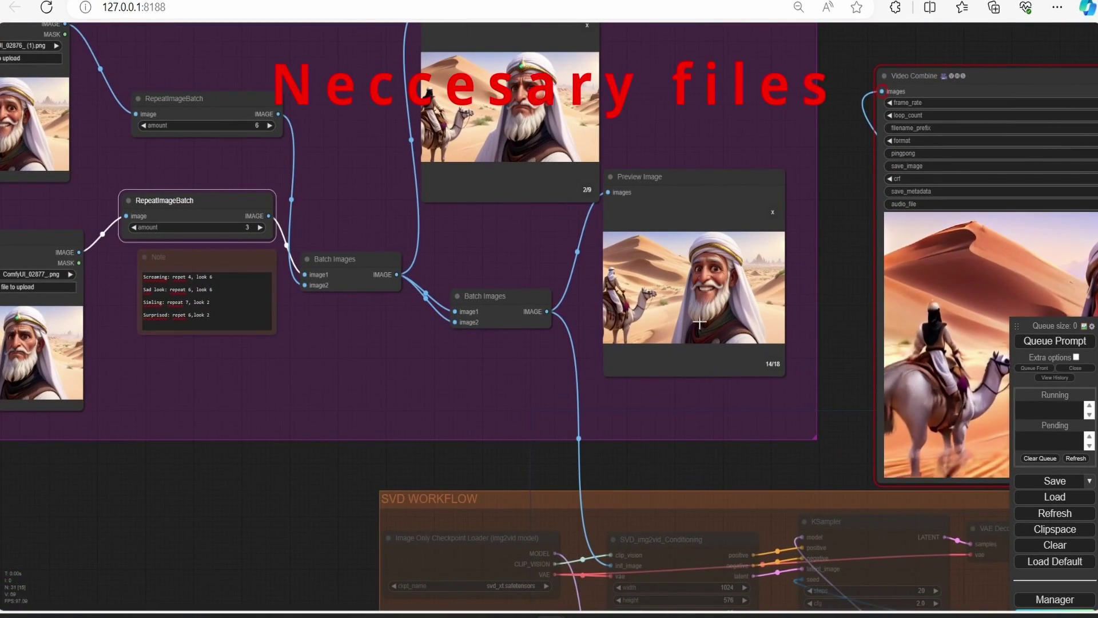
{"action": "left_click_drag", "start_coordinate": [732, 434], "coordinate": [624, 241]}
{"action": "scroll", "coordinate": [625, 245], "scroll_direction": "down", "scroll_amount": 1}
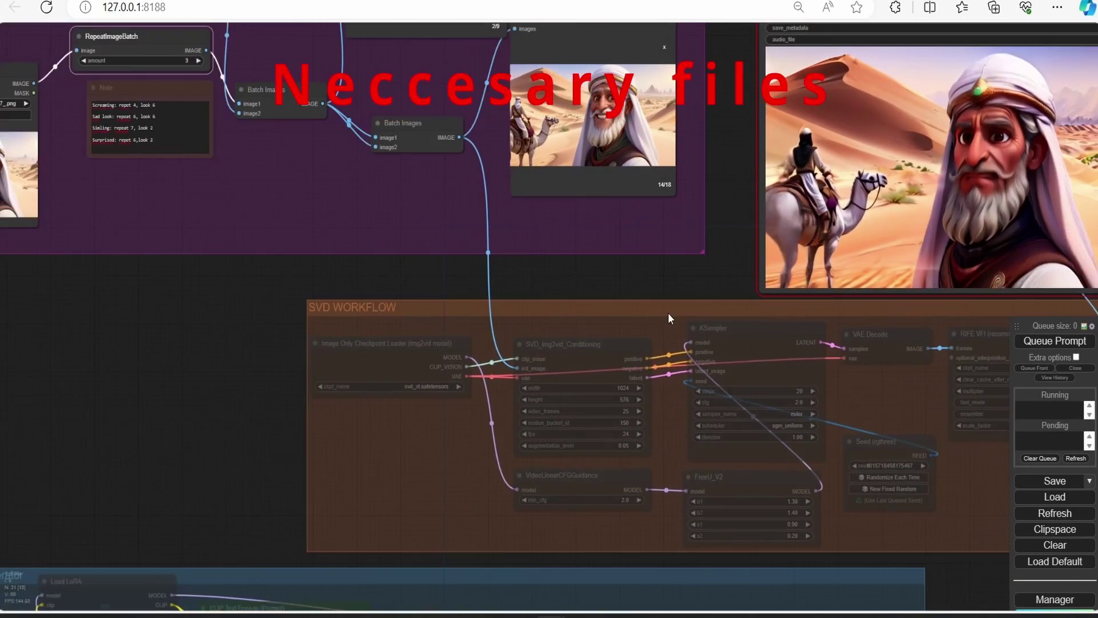
{"action": "left_click_drag", "start_coordinate": [668, 313], "coordinate": [623, 292]}
{"action": "right_click", "coordinate": [623, 291]}
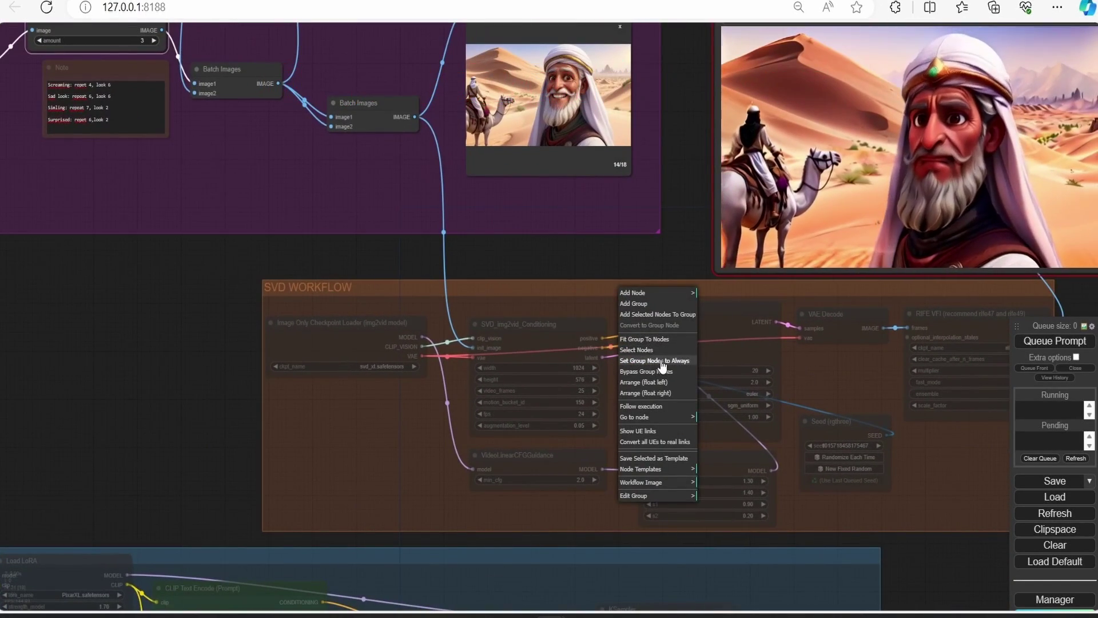
{"action": "left_click", "coordinate": [658, 361]}
Step: Examine the checkpoint loader, SVD_img2vid_Conditioning, KSampler, VideoLinearCFGGuidance and FreeU_V2 settings in the SVD WORKFLOW group
{"action": "scroll", "coordinate": [640, 260], "scroll_direction": "down", "scroll_amount": 1}
{"action": "scroll", "coordinate": [640, 260], "scroll_direction": "up", "scroll_amount": 3}
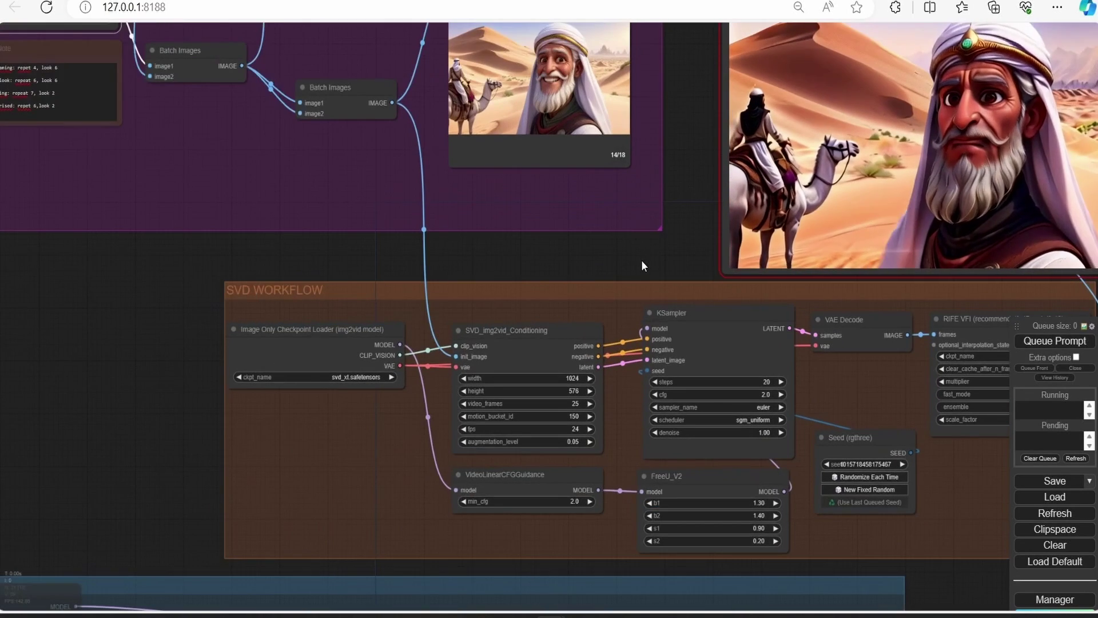
{"action": "scroll", "coordinate": [363, 335], "scroll_direction": "up", "scroll_amount": 1}
{"action": "left_click_drag", "start_coordinate": [305, 287], "coordinate": [361, 218]}
{"action": "scroll", "coordinate": [361, 218], "scroll_direction": "up", "scroll_amount": 3}
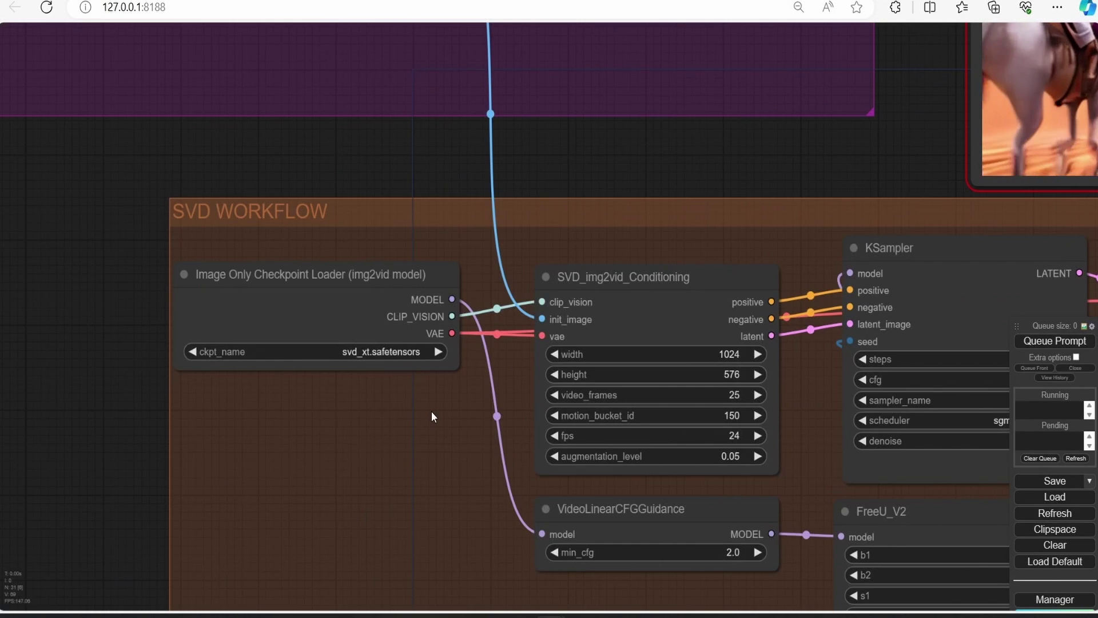
{"action": "scroll", "coordinate": [431, 411], "scroll_direction": "down", "scroll_amount": 3}
{"action": "left_click_drag", "start_coordinate": [431, 411], "coordinate": [212, 393]}
{"action": "scroll", "coordinate": [482, 389], "scroll_direction": "up", "scroll_amount": 2}
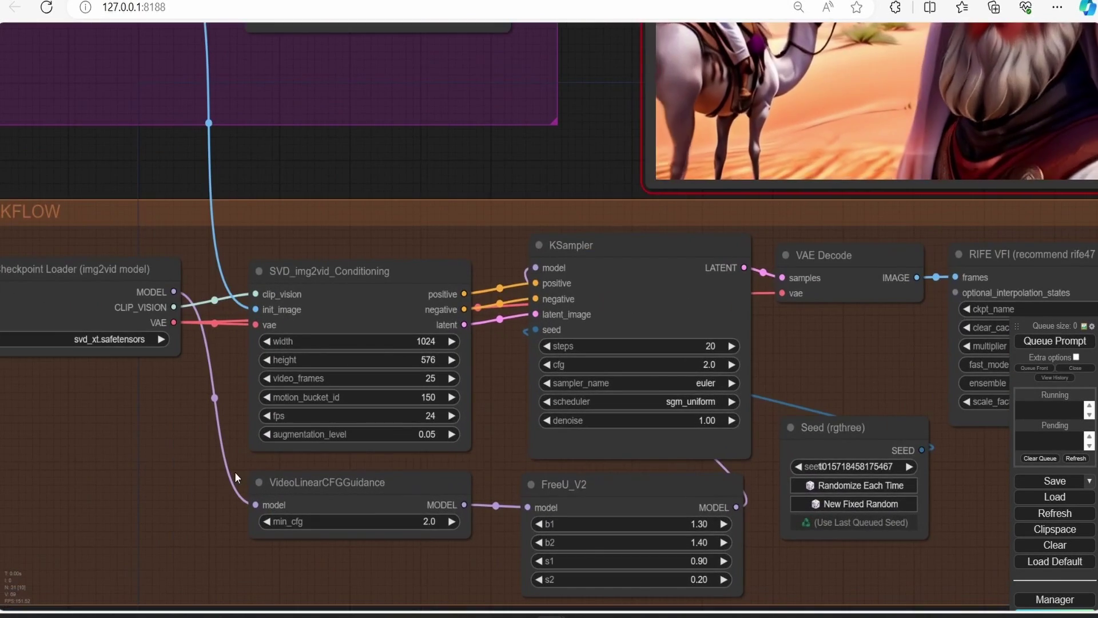
{"action": "scroll", "coordinate": [234, 473], "scroll_direction": "up", "scroll_amount": 3}
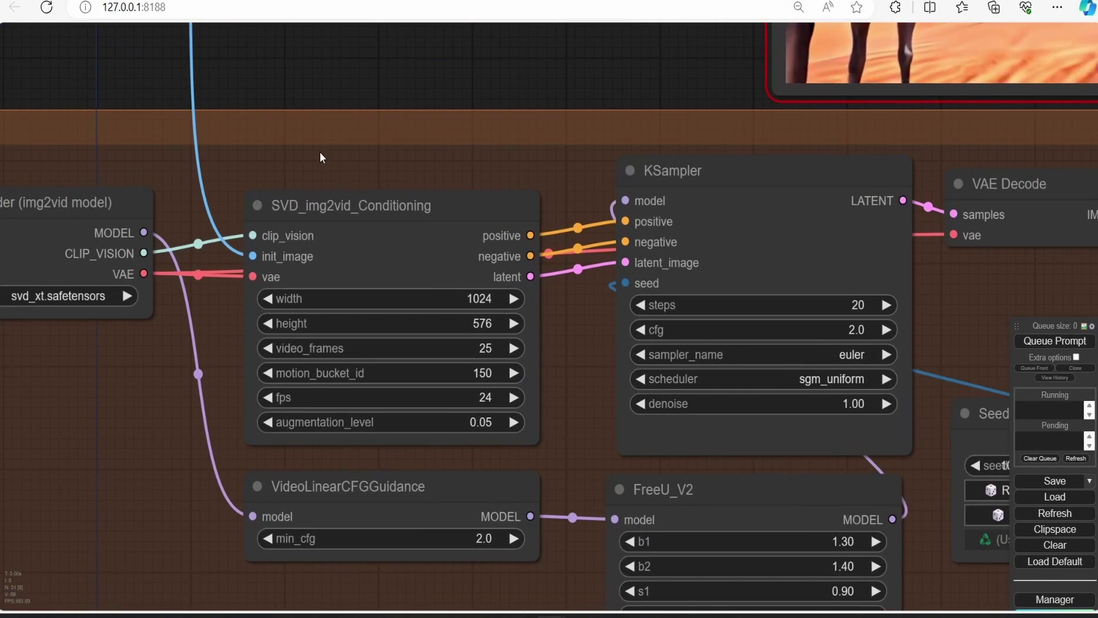
Step: Review the motion, frame and fps settings in SVD_img2vid_Conditioning along with the neighbouring KSampler and Seed nodes
{"action": "left_click_drag", "start_coordinate": [320, 153], "coordinate": [390, 152]}
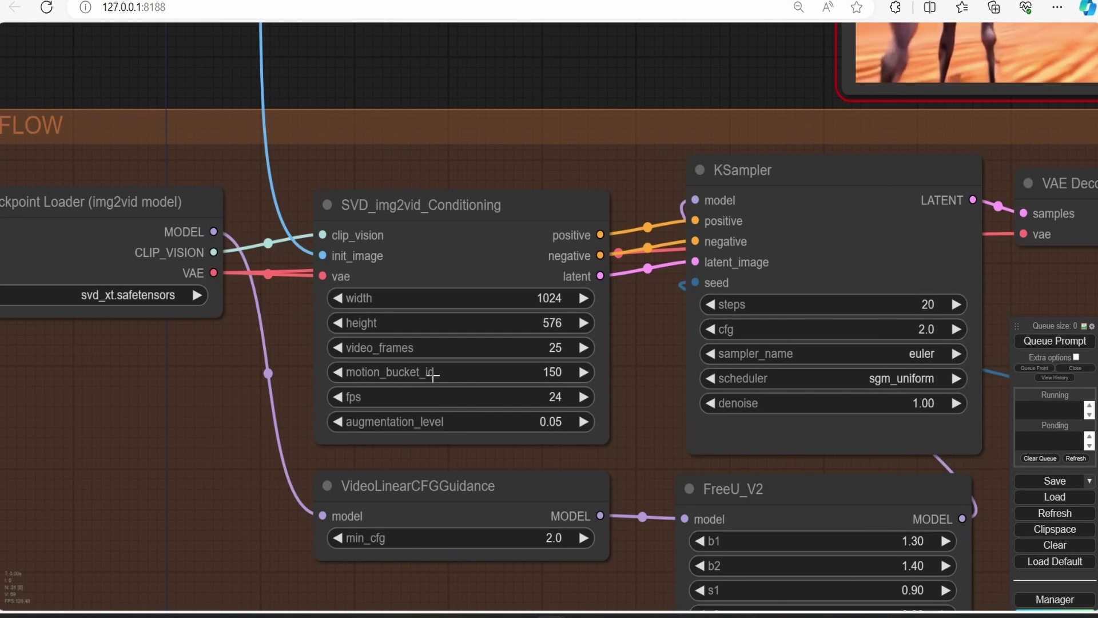
{"action": "scroll", "coordinate": [629, 378], "scroll_direction": "down", "scroll_amount": 4}
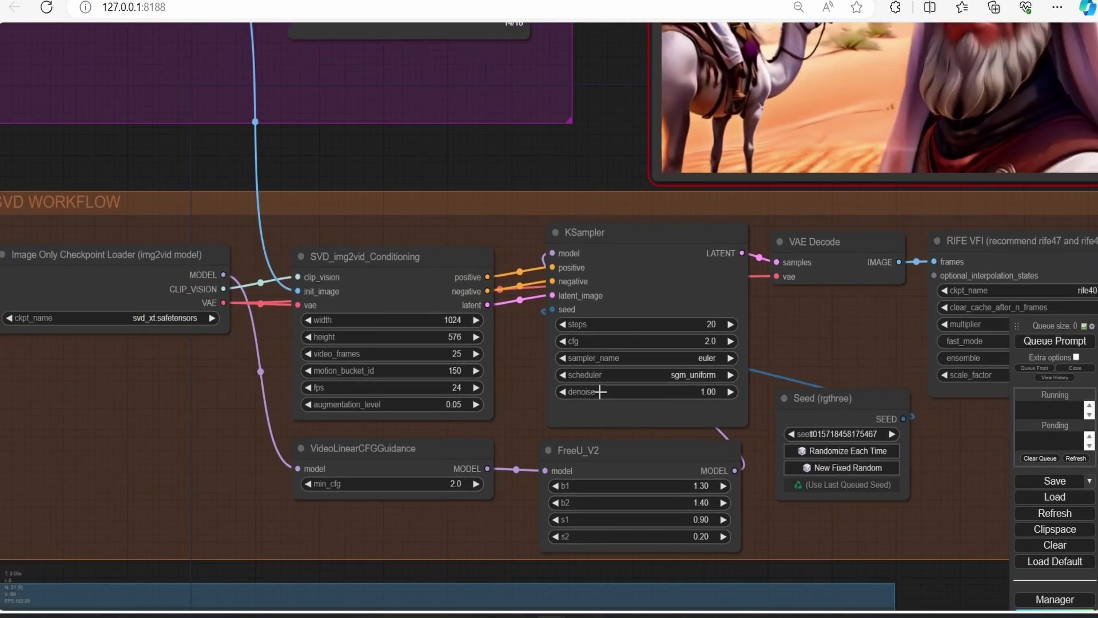
{"action": "scroll", "coordinate": [797, 365], "scroll_direction": "up", "scroll_amount": 2}
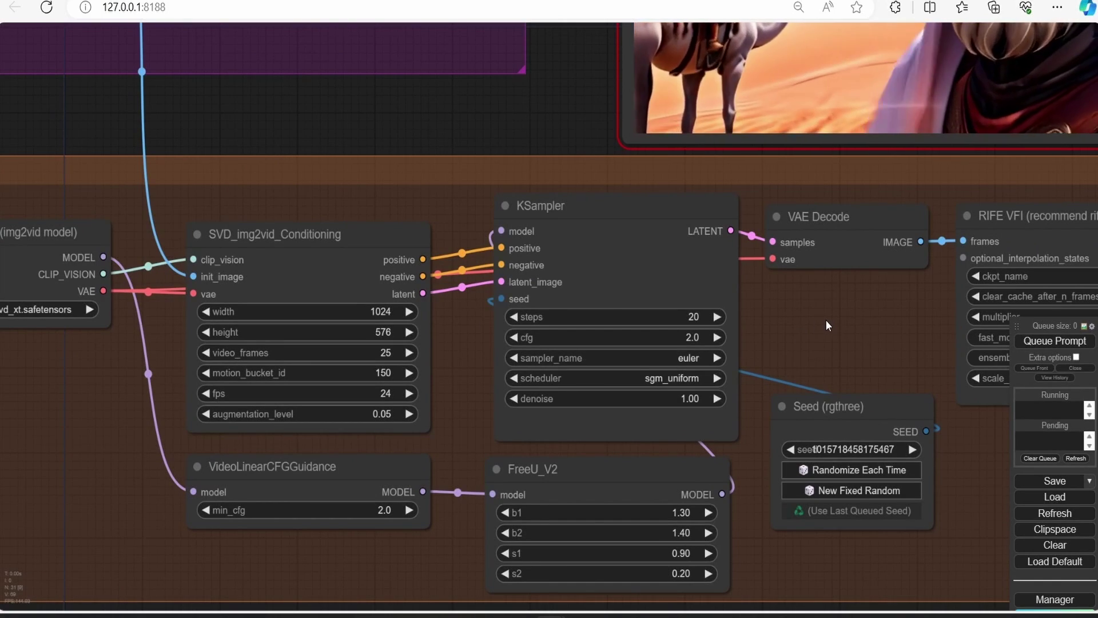
{"action": "left_click_drag", "start_coordinate": [849, 328], "coordinate": [729, 395]}
Step: Trace the batched images from the Batch Images nodes into the SVD WORKFLOW group and inspect the animated result in Video Combine
{"action": "scroll", "coordinate": [633, 314], "scroll_direction": "down", "scroll_amount": 2}
{"action": "scroll", "coordinate": [730, 395], "scroll_direction": "down", "scroll_amount": 5}
{"action": "scroll", "coordinate": [536, 272], "scroll_direction": "up", "scroll_amount": 4}
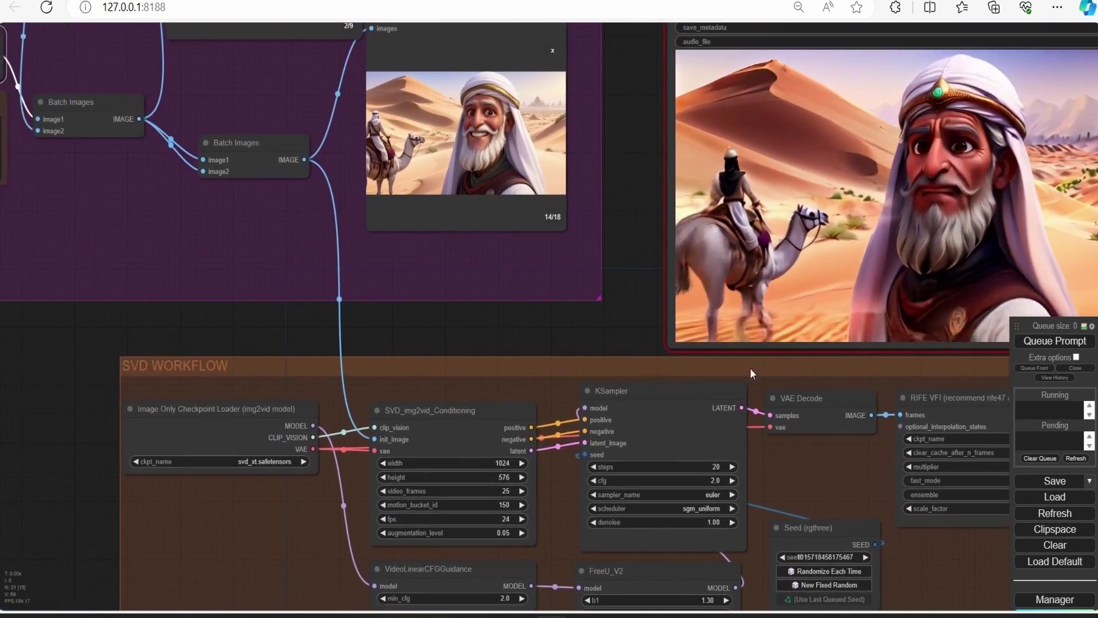
{"action": "scroll", "coordinate": [797, 492], "scroll_direction": "down", "scroll_amount": 3}
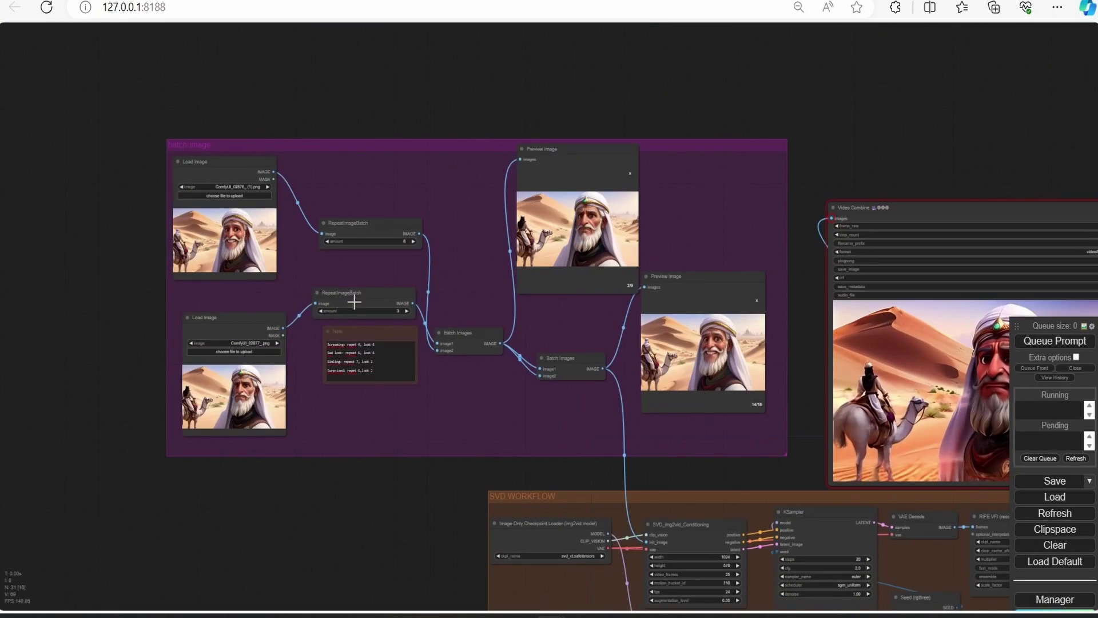
{"action": "left_click_drag", "start_coordinate": [720, 448], "coordinate": [673, 447]}
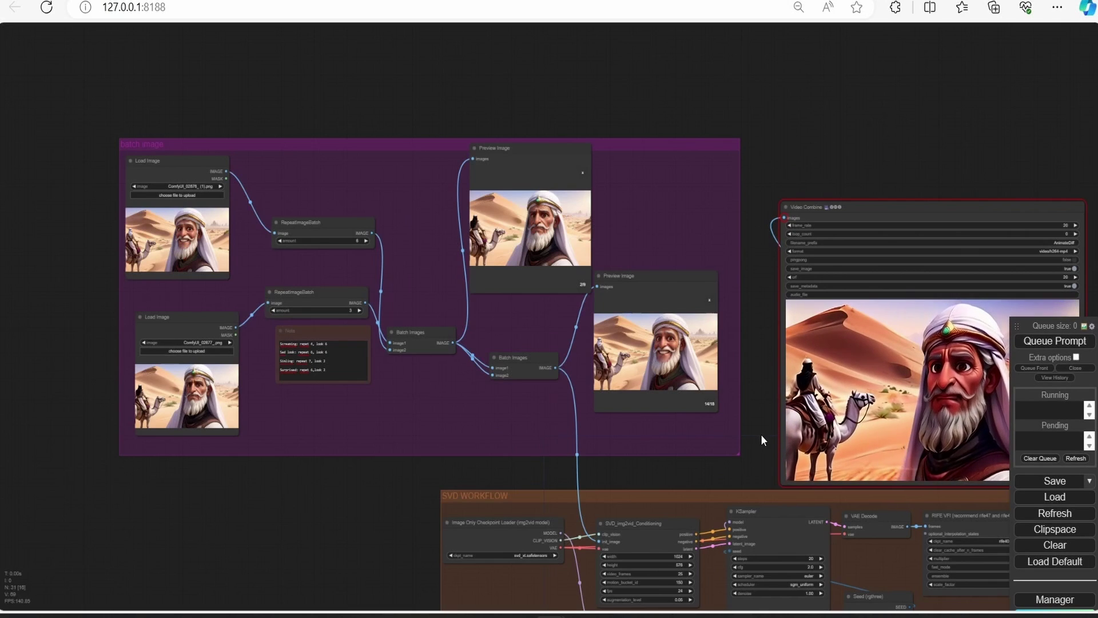
{"action": "left_click_drag", "start_coordinate": [760, 434], "coordinate": [675, 420]}
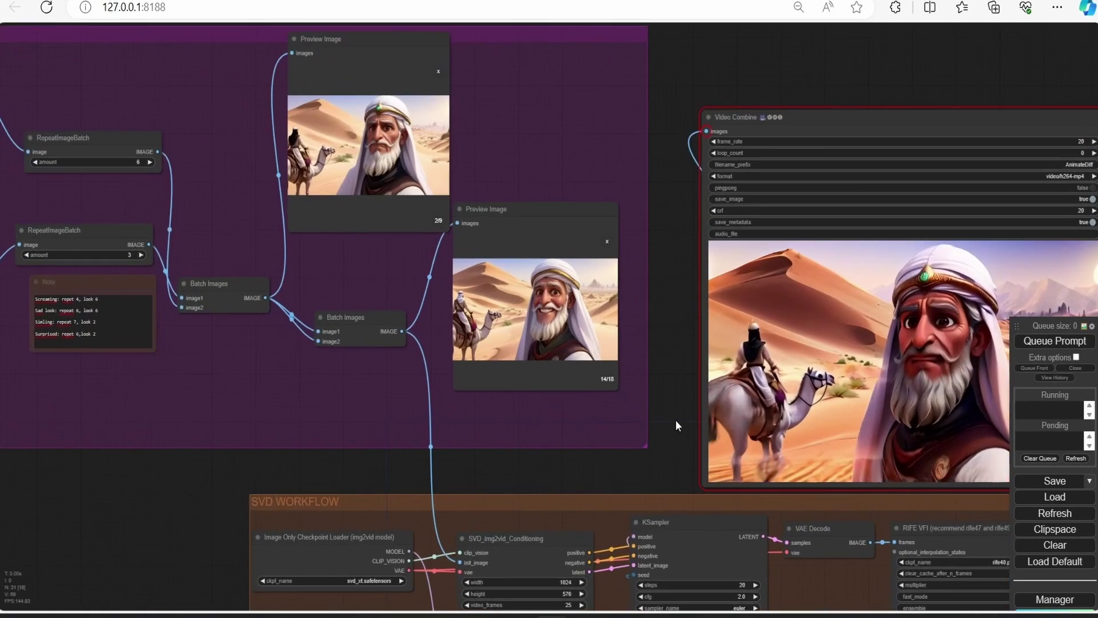
{"action": "scroll", "coordinate": [674, 420], "scroll_direction": "up", "scroll_amount": 3}
{"action": "scroll", "coordinate": [675, 420], "scroll_direction": "down", "scroll_amount": 2}
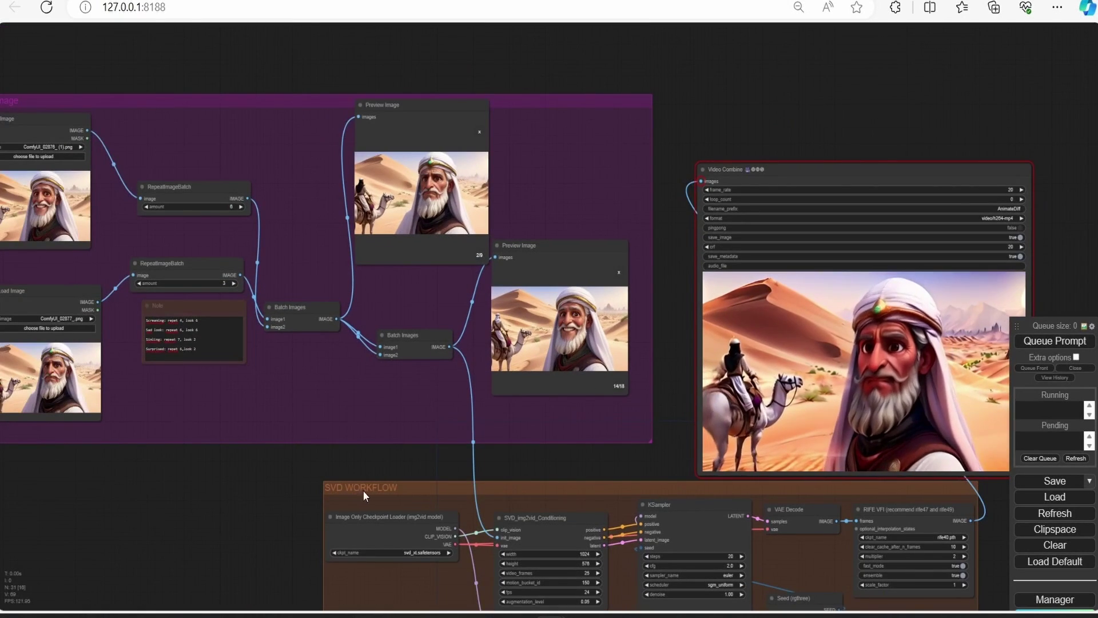
{"action": "left_click_drag", "start_coordinate": [682, 451], "coordinate": [640, 457]}
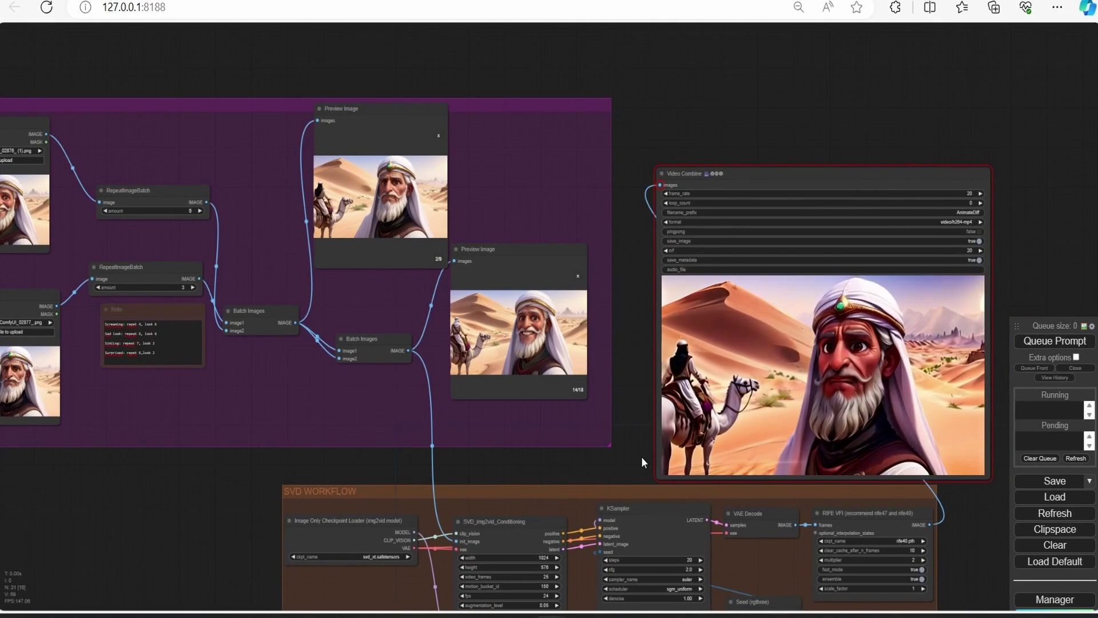